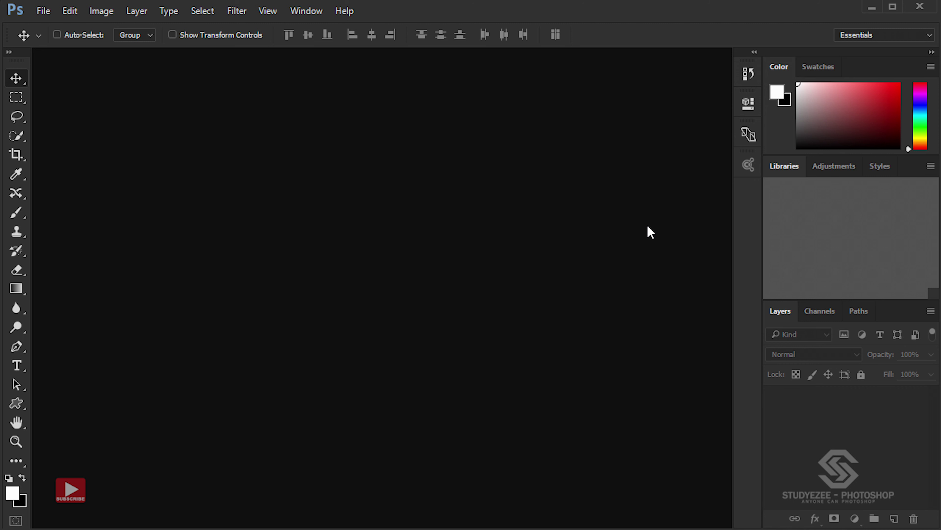
Step: Open the car photo pexels-photo-100650.jpeg from disk
{"action": "key", "text": "ctrl+o"}
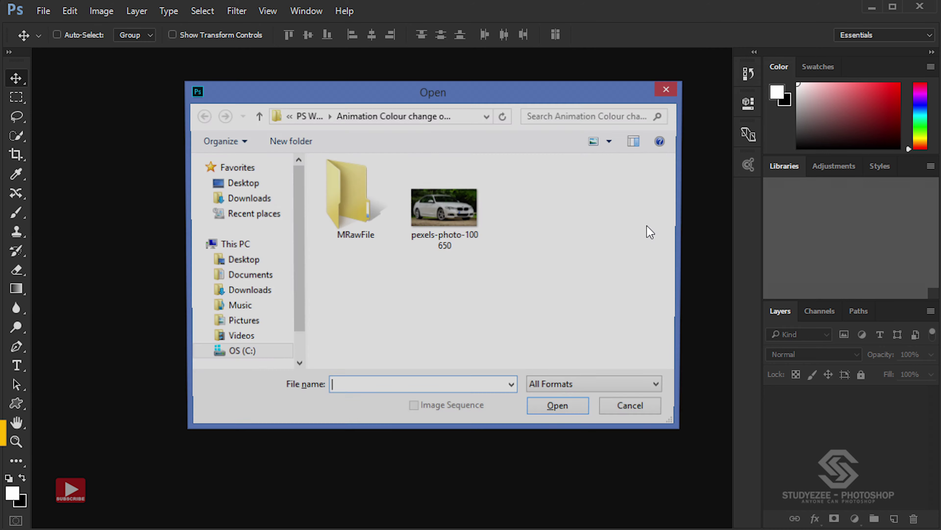
{"action": "left_click", "coordinate": [441, 222]}
{"action": "double_click", "coordinate": [442, 221]}
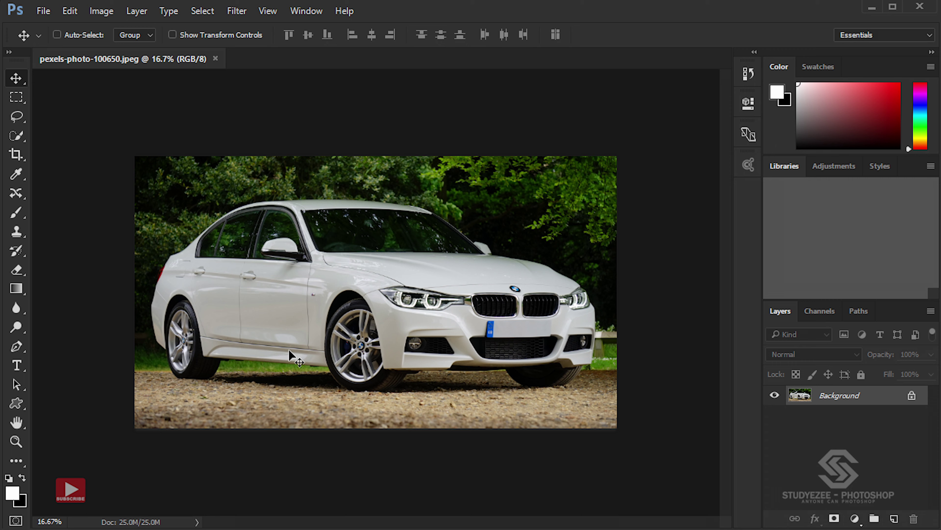
Step: Switch to the Pen tool in Path mode and zoom in on the car
{"action": "key", "text": "p"}
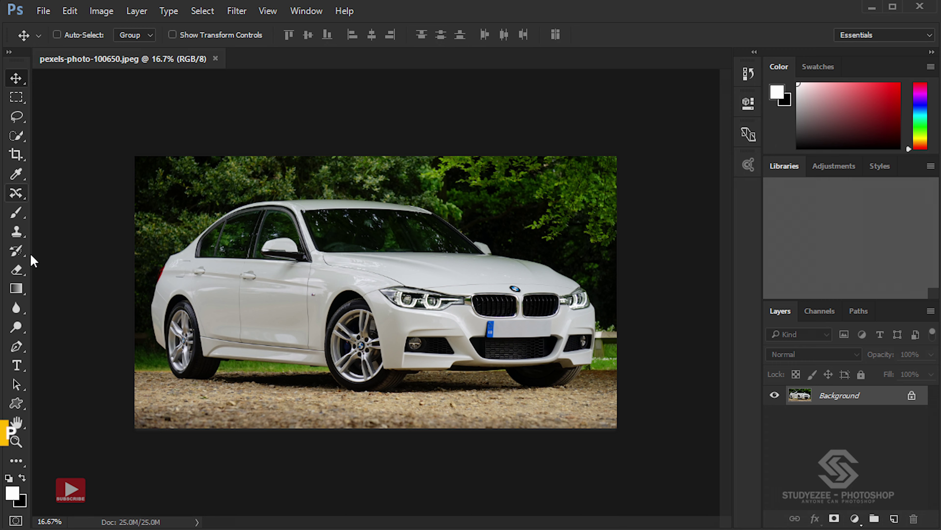
{"action": "left_click", "coordinate": [16, 347]}
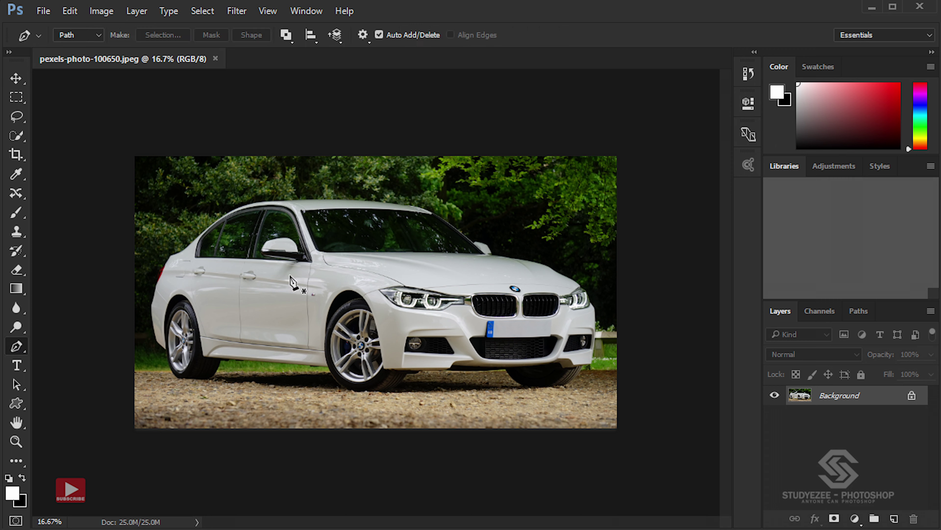
{"action": "key", "text": "ctrl+plus"}
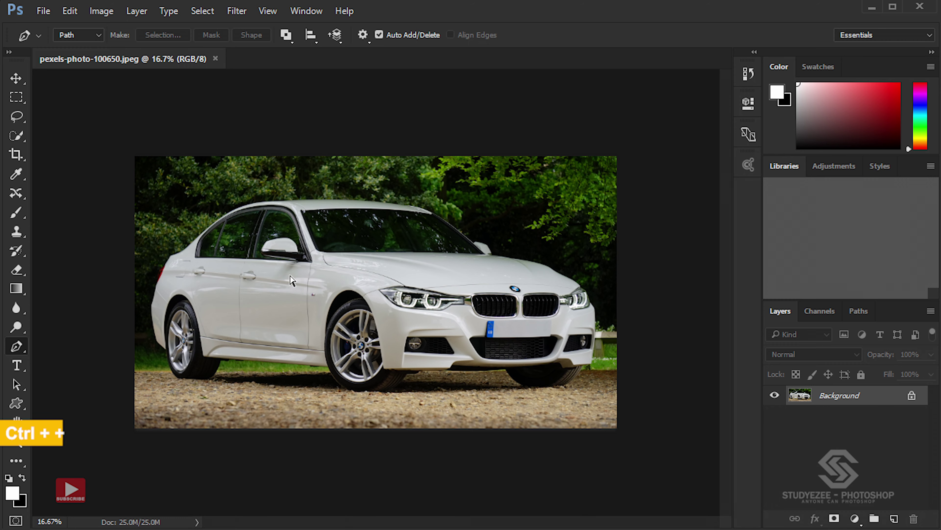
{"action": "key", "text": "ctrl+plus"}
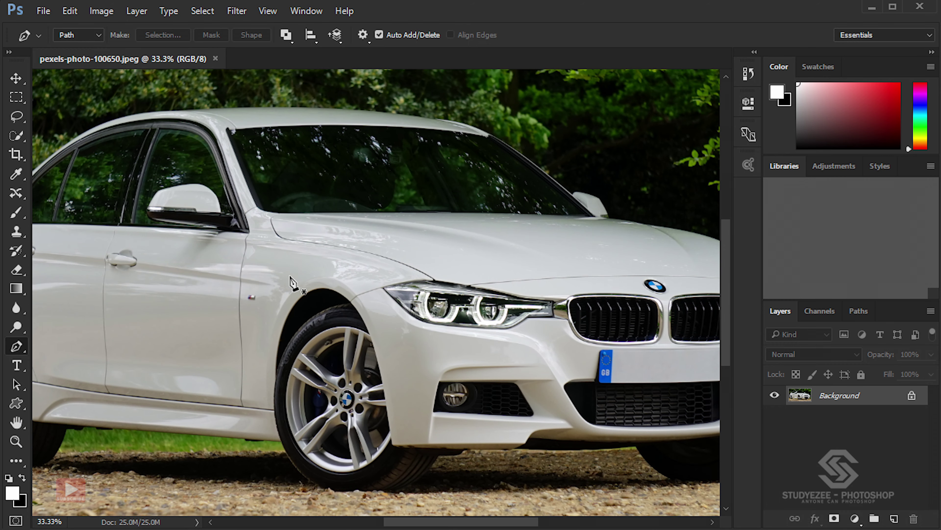
{"action": "key", "text": "space"}
{"action": "left_click_drag", "start_coordinate": [192, 321], "coordinate": [389, 328]}
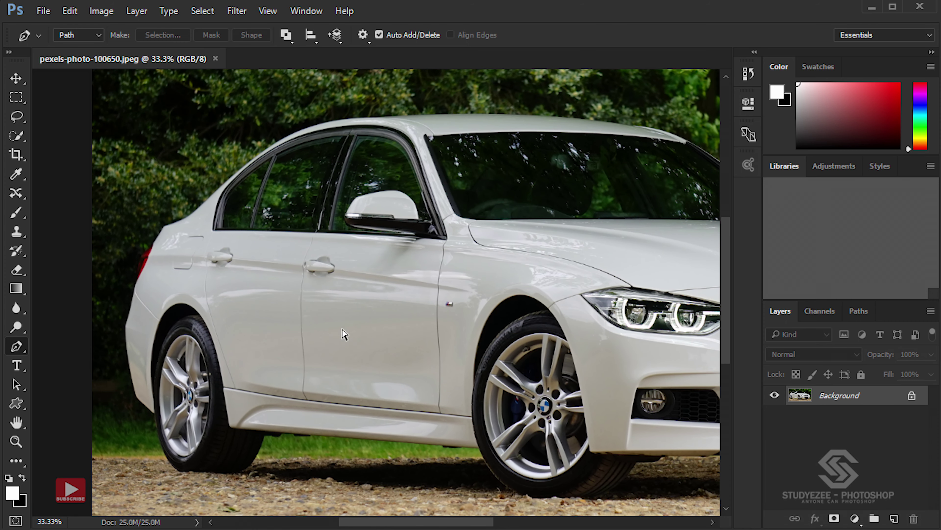
Step: Magnify the view closely on the car's front wheel
{"action": "key", "text": "ctrl+plus"}
{"action": "key", "text": "ctrl+plus"}
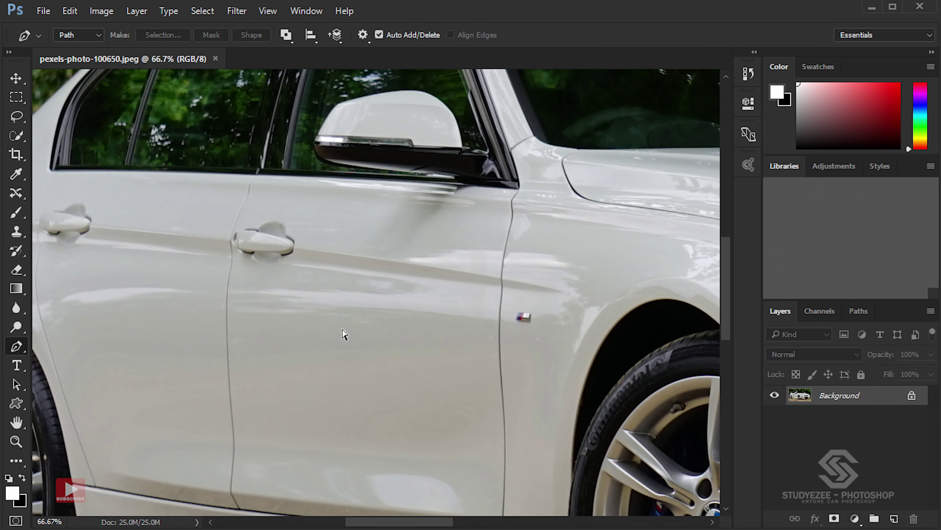
{"action": "key", "text": "ctrl+plus"}
{"action": "scroll", "coordinate": [395, 420], "scroll_direction": "down", "scroll_amount": 3}
{"action": "scroll", "coordinate": [395, 420], "scroll_direction": "right", "scroll_amount": 6}
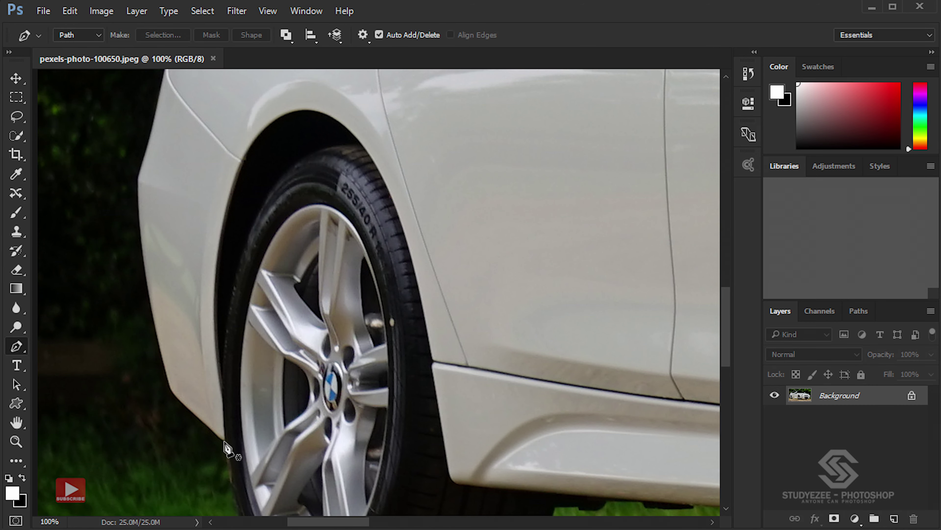
{"action": "key", "text": "ctrl+plus"}
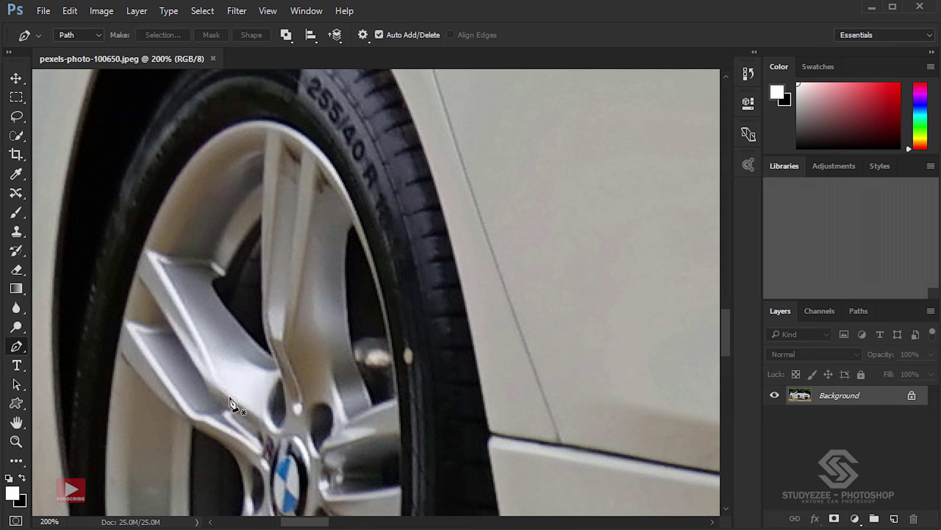
{"action": "scroll", "coordinate": [189, 441], "scroll_direction": "down", "scroll_amount": 5}
{"action": "scroll", "coordinate": [189, 441], "scroll_direction": "left", "scroll_amount": 2}
Step: Start the path beside the tyre and curve it up the front wheel arch edge
{"action": "left_click", "coordinate": [185, 434]}
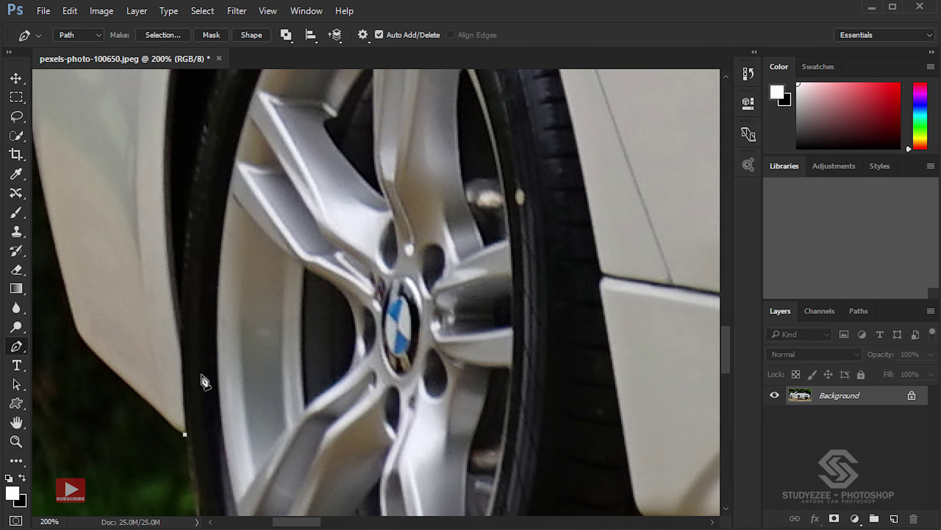
{"action": "scroll", "coordinate": [242, 282], "scroll_direction": "up", "scroll_amount": 3}
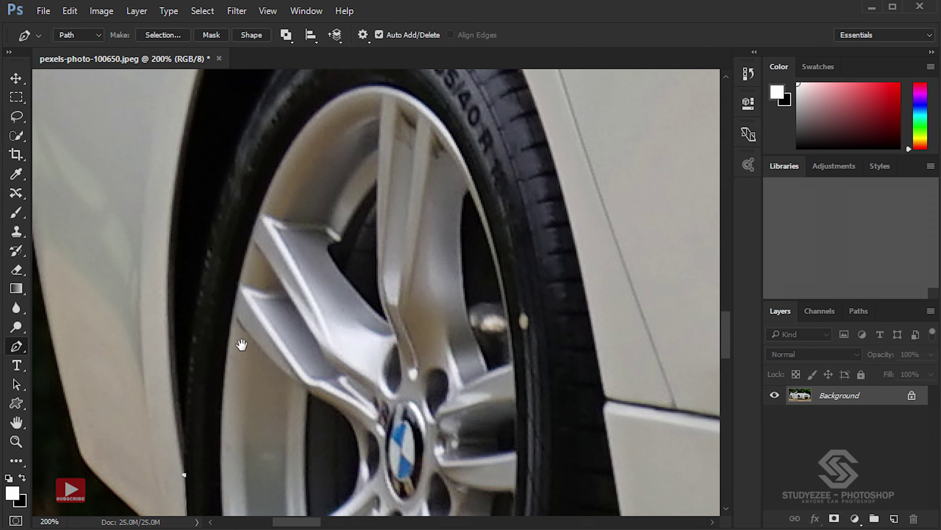
{"action": "scroll", "coordinate": [234, 322], "scroll_direction": "up", "scroll_amount": 1}
{"action": "left_click_drag", "start_coordinate": [190, 138], "coordinate": [226, 84]}
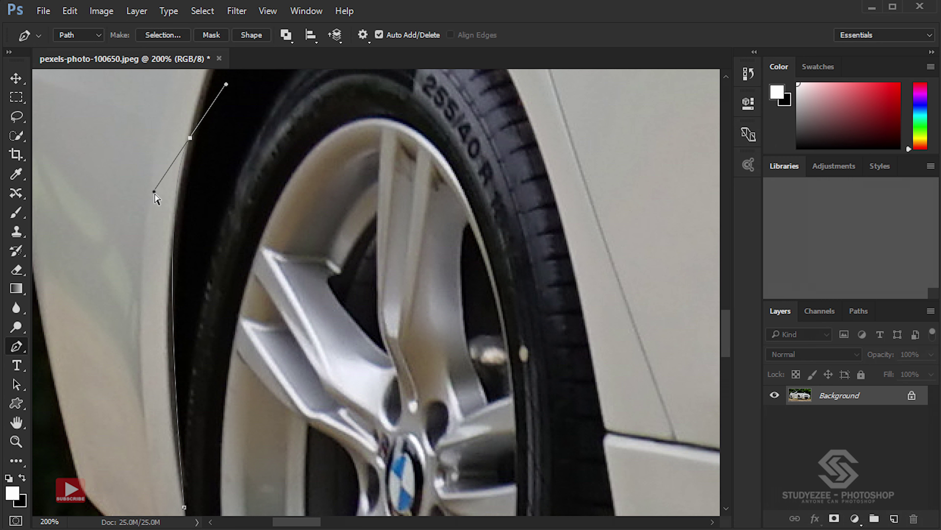
{"action": "left_click_drag", "start_coordinate": [154, 194], "coordinate": [137, 309]}
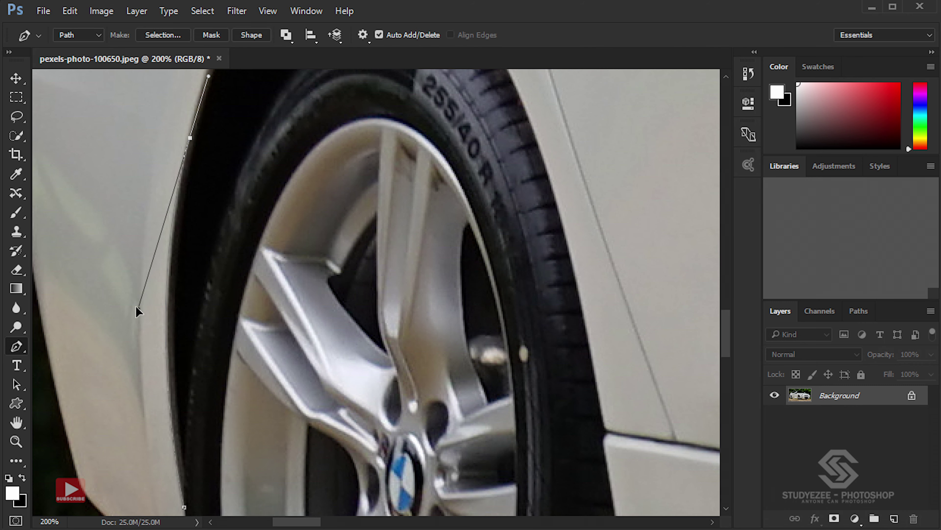
{"action": "left_click_drag", "start_coordinate": [273, 63], "coordinate": [241, 302]}
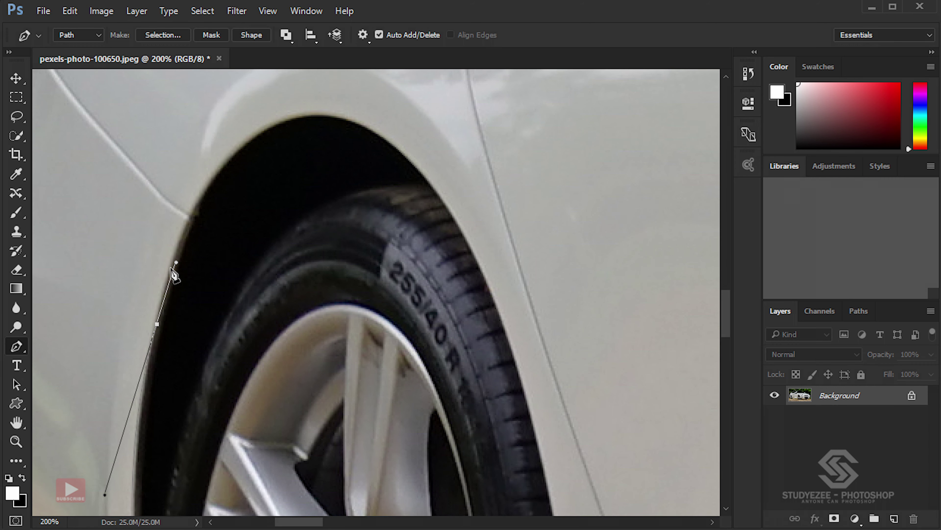
{"action": "left_click", "coordinate": [157, 324], "text": "alt"}
Step: Continue the path over the arch top and down the tyre edge to the sill
{"action": "left_click_drag", "start_coordinate": [325, 117], "coordinate": [468, 119]}
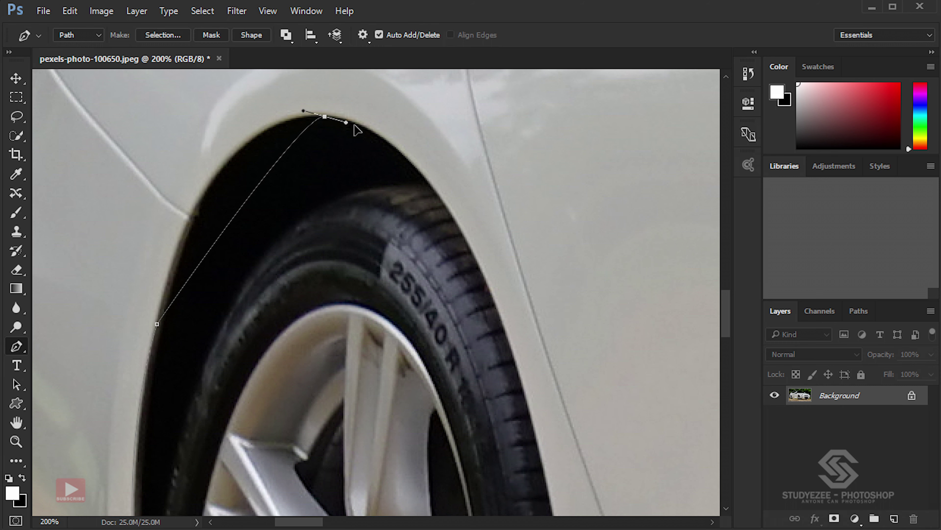
{"action": "left_click", "coordinate": [325, 117], "text": "alt"}
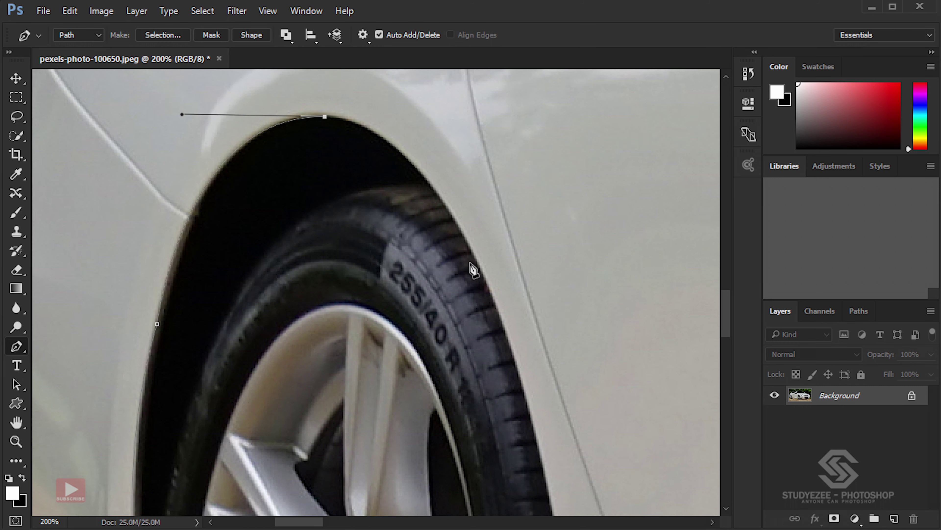
{"action": "left_click_drag", "start_coordinate": [481, 268], "coordinate": [556, 429]}
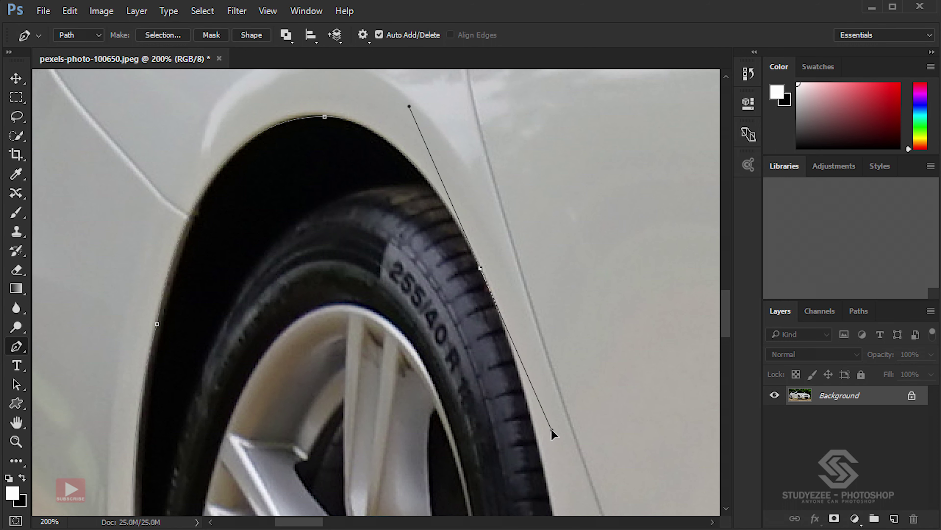
{"action": "left_click", "coordinate": [480, 267], "text": "alt"}
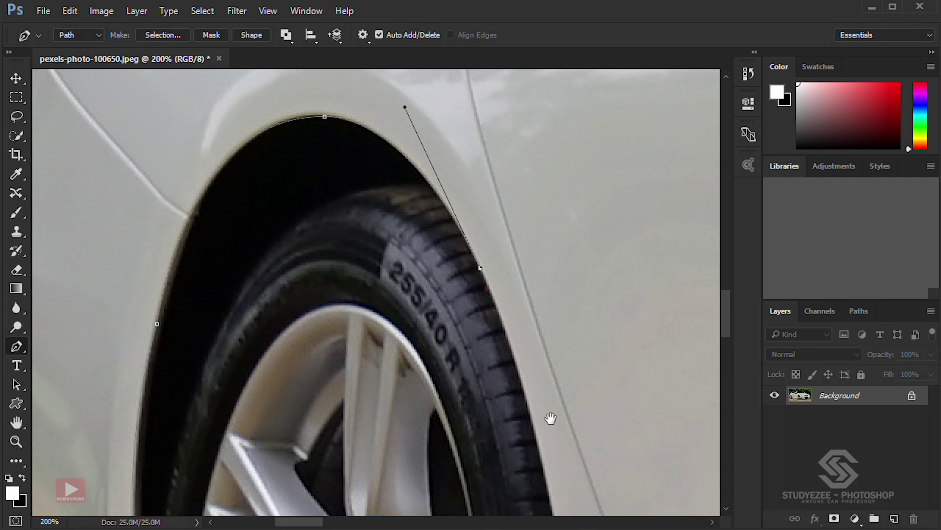
{"action": "scroll", "coordinate": [551, 420], "scroll_direction": "down", "scroll_amount": 2}
{"action": "left_click_drag", "start_coordinate": [430, 423], "coordinate": [428, 476]}
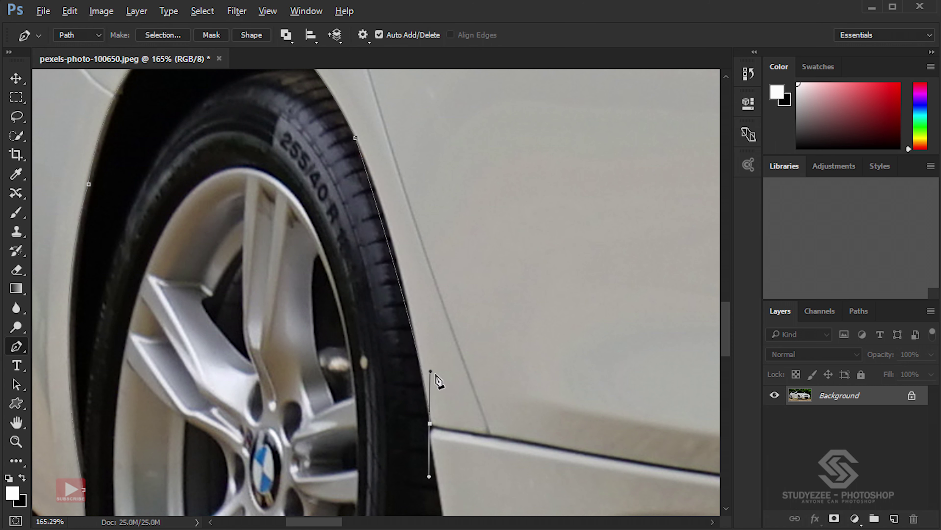
{"action": "left_click_drag", "start_coordinate": [431, 371], "coordinate": [412, 265]}
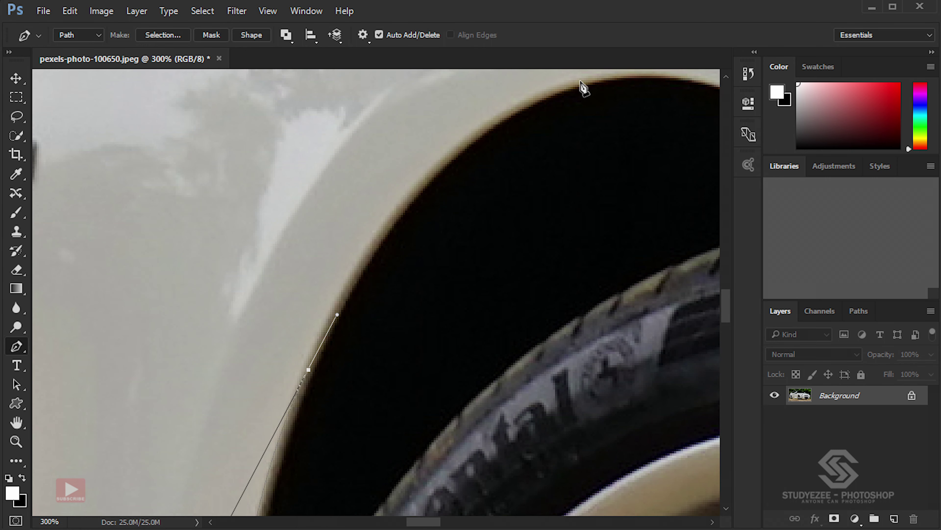
{"action": "left_click_drag", "start_coordinate": [580, 80], "coordinate": [686, 74]}
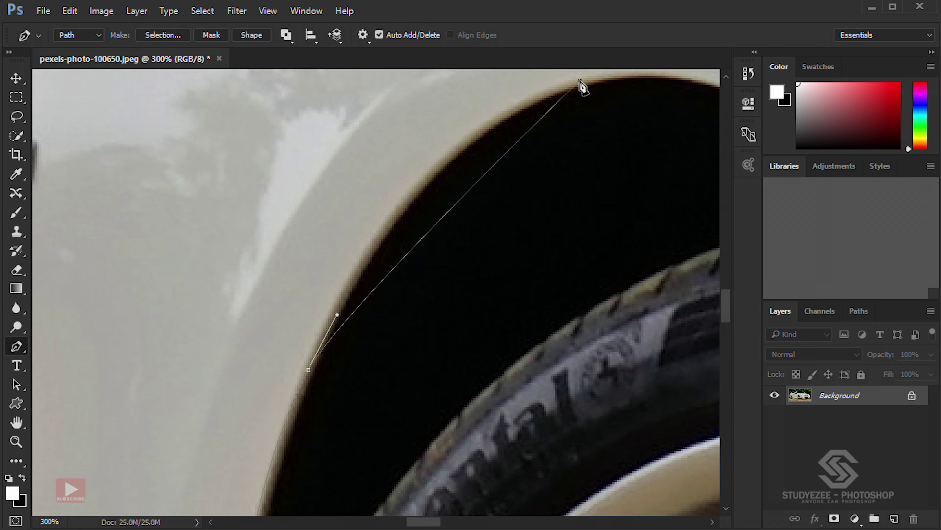
{"action": "scroll", "coordinate": [521, 163], "scroll_direction": "up", "scroll_amount": 3}
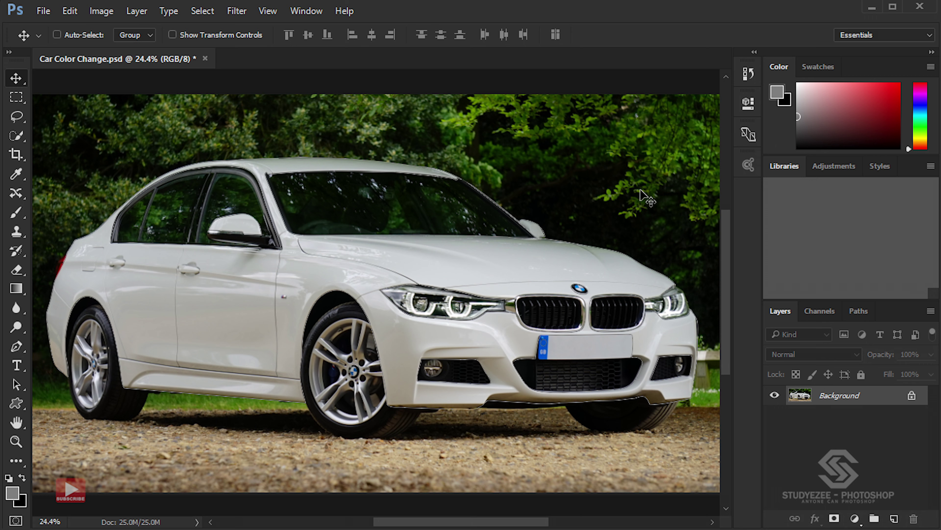
Step: Load the car outline path as a selection and start a new layer
{"action": "key", "text": "ctrl+Return"}
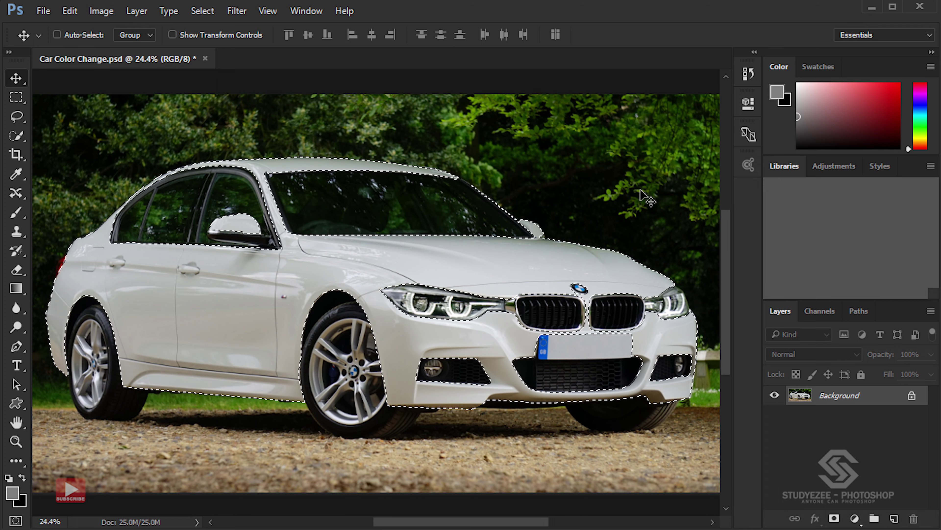
{"action": "key", "text": "ctrl+shift+n"}
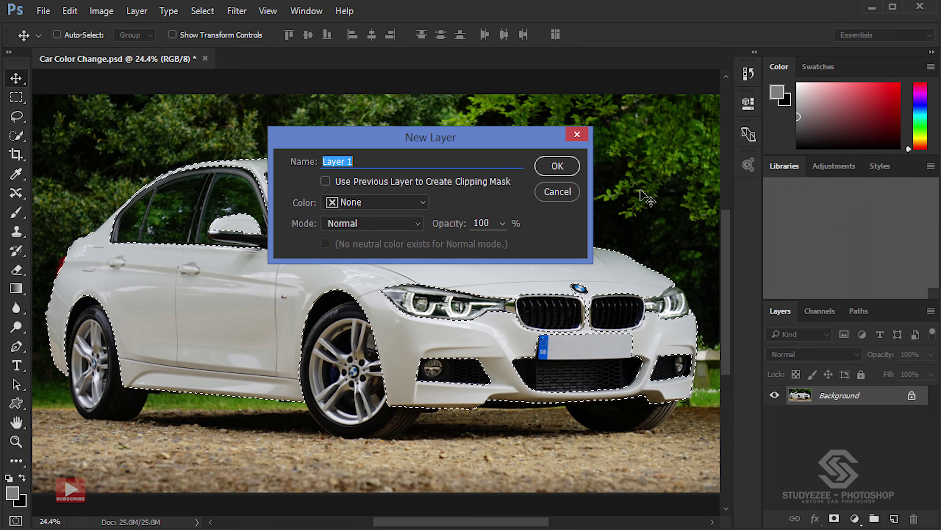
Step: Create the new layer named 'Color Animation'
{"action": "type", "text": "Color Animation"}
{"action": "left_click", "coordinate": [555, 171]}
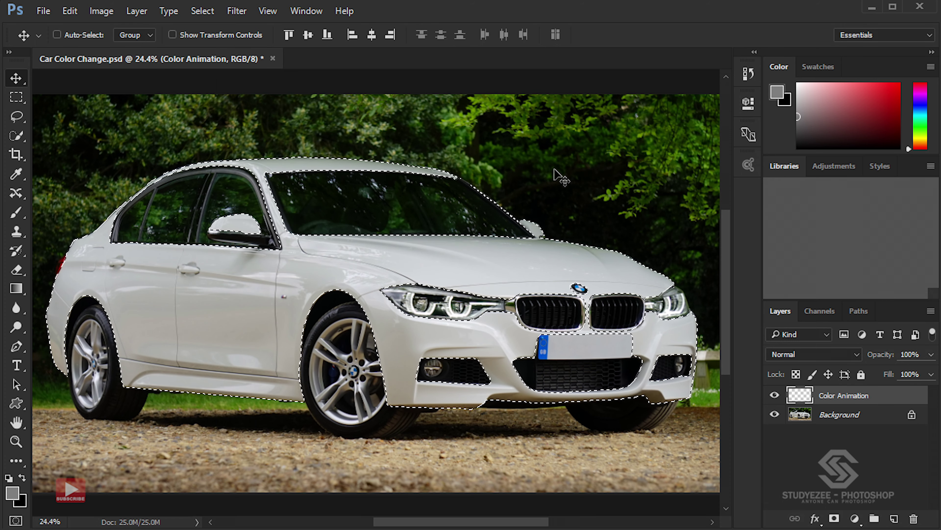
Step: Fill the car body selection with 50% Gray
{"action": "key", "text": "shift+F5"}
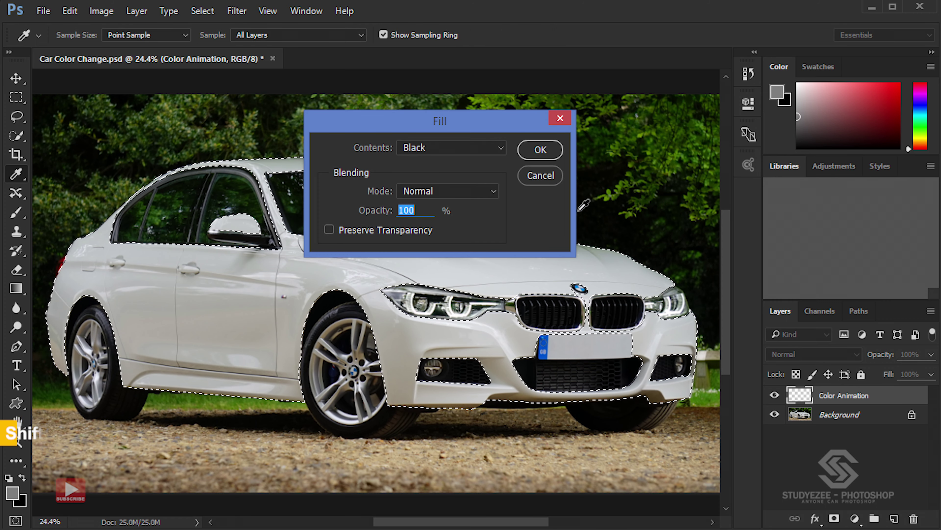
{"action": "left_click", "coordinate": [481, 148]}
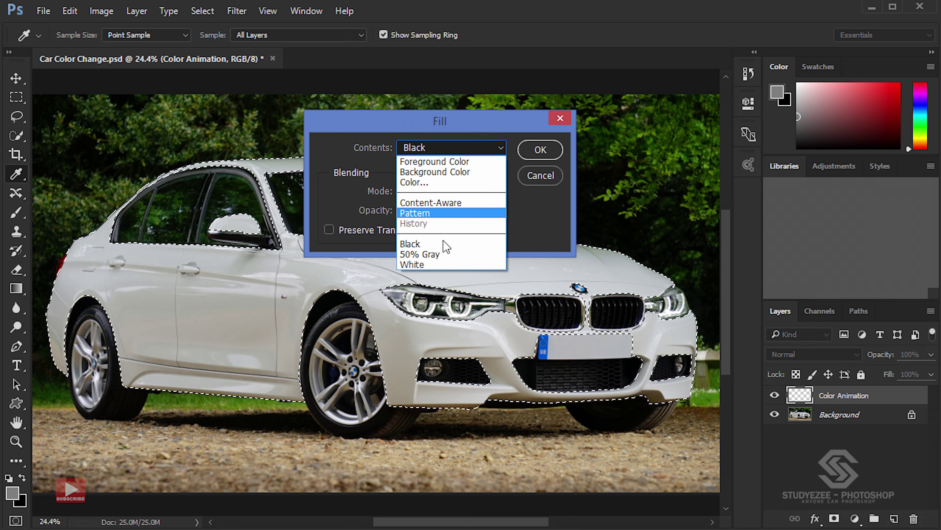
{"action": "left_click", "coordinate": [444, 255]}
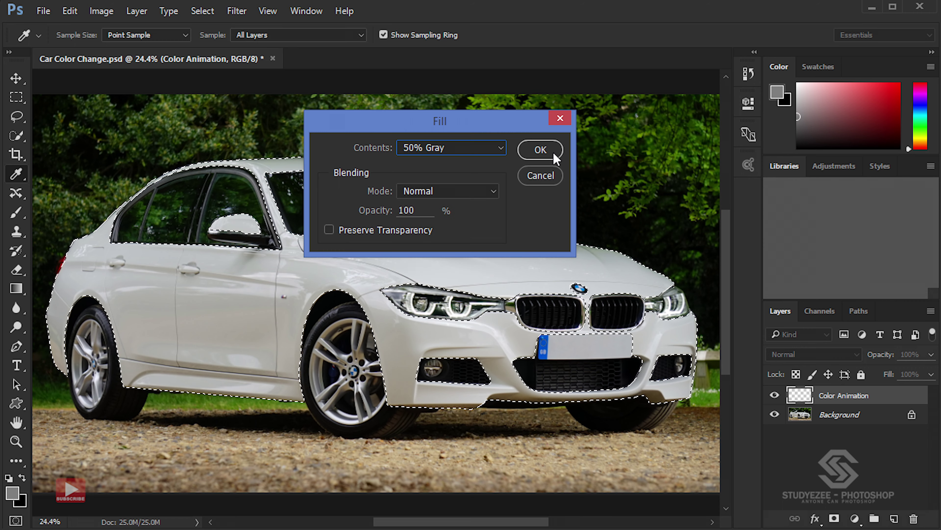
{"action": "left_click", "coordinate": [540, 149]}
{"action": "key", "text": "v"}
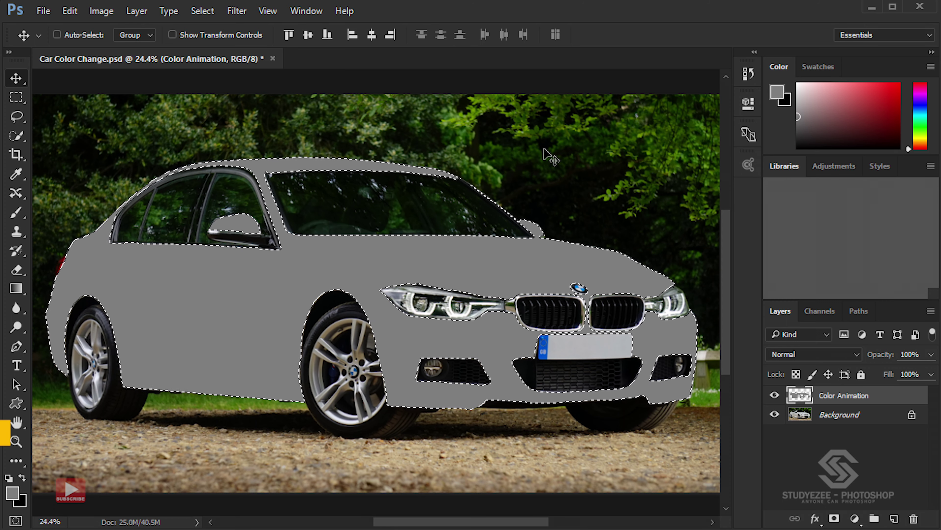
Step: Deselect and set the gray Color Animation layer's blend mode to Overlay
{"action": "key", "text": "ctrl+d"}
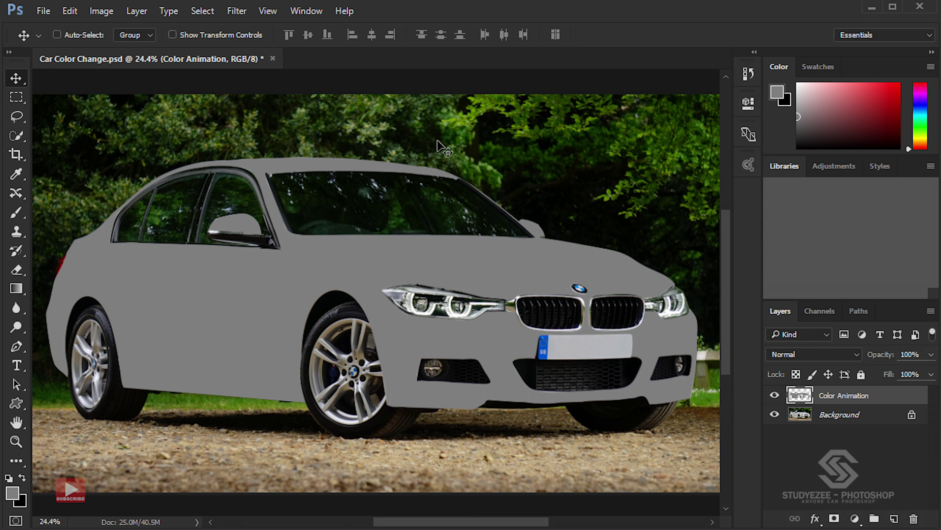
{"action": "left_click", "coordinate": [812, 355]}
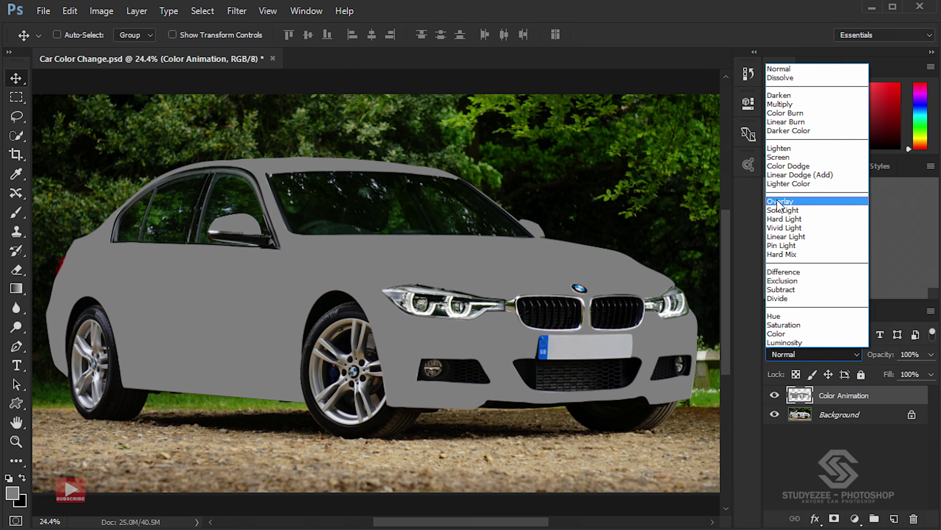
{"action": "left_click", "coordinate": [780, 202]}
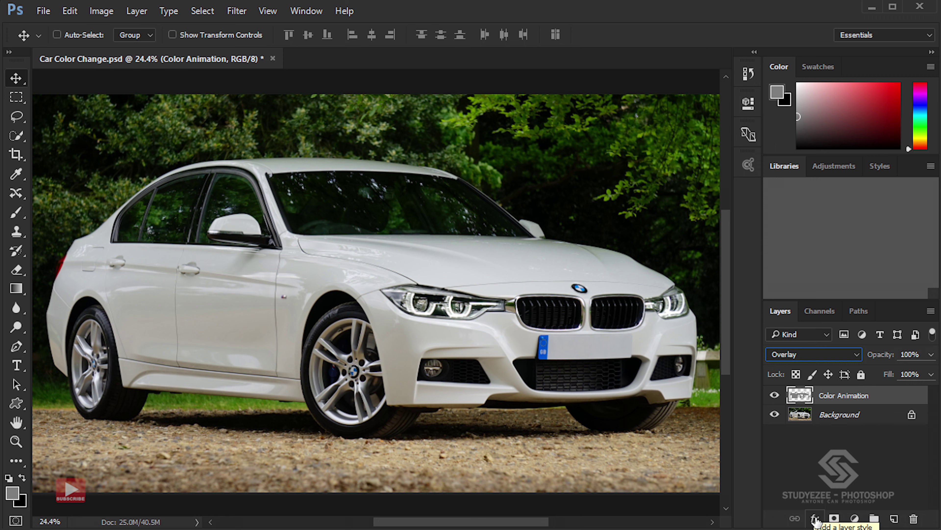
Step: Add a Color Overlay effect to Color Animation using Overlay blend mode
{"action": "left_click", "coordinate": [816, 520]}
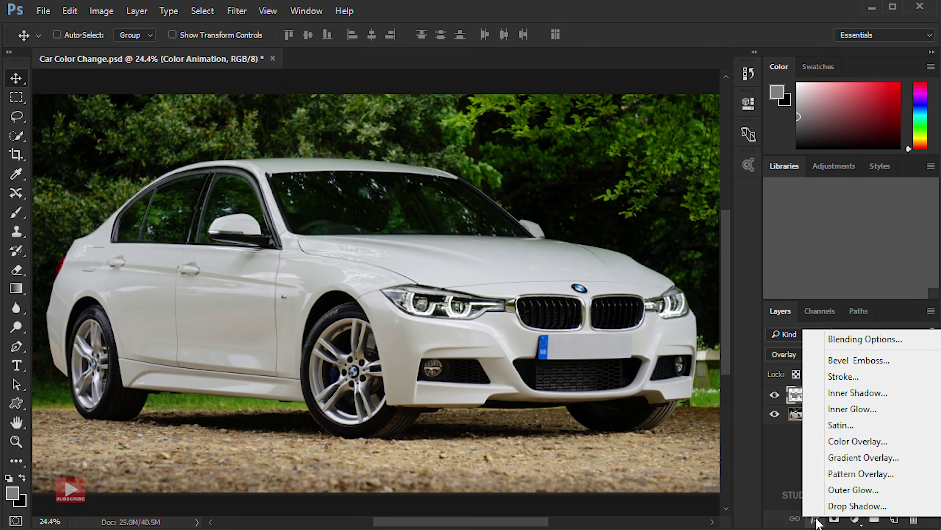
{"action": "left_click", "coordinate": [843, 443]}
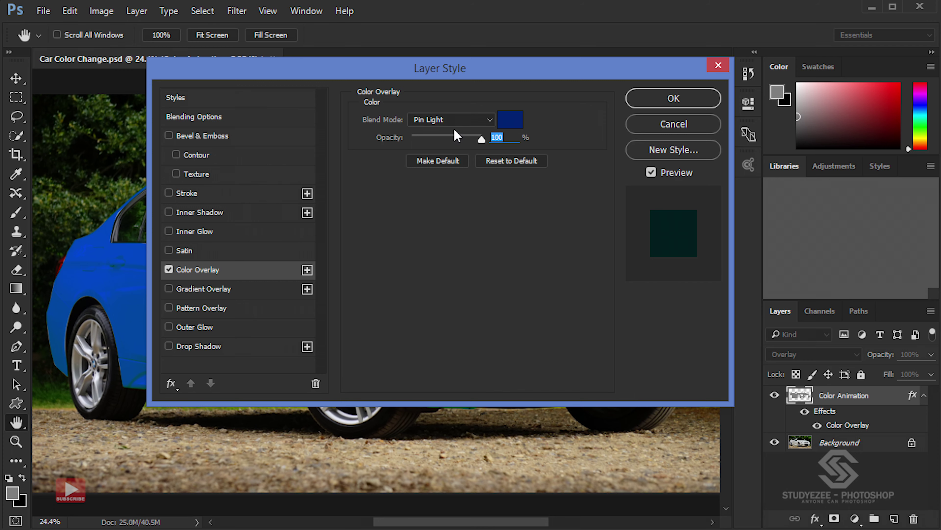
{"action": "left_click_drag", "start_coordinate": [471, 73], "coordinate": [490, 165]}
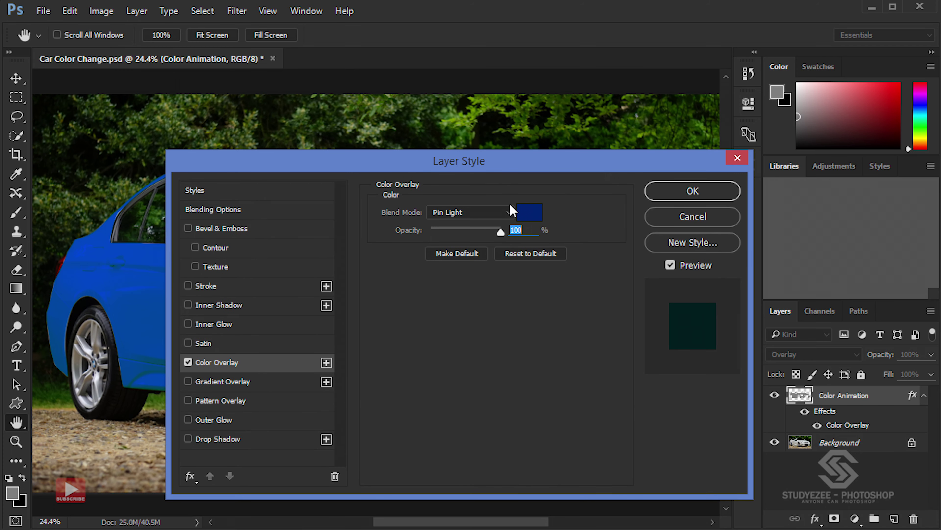
{"action": "left_click", "coordinate": [501, 214]}
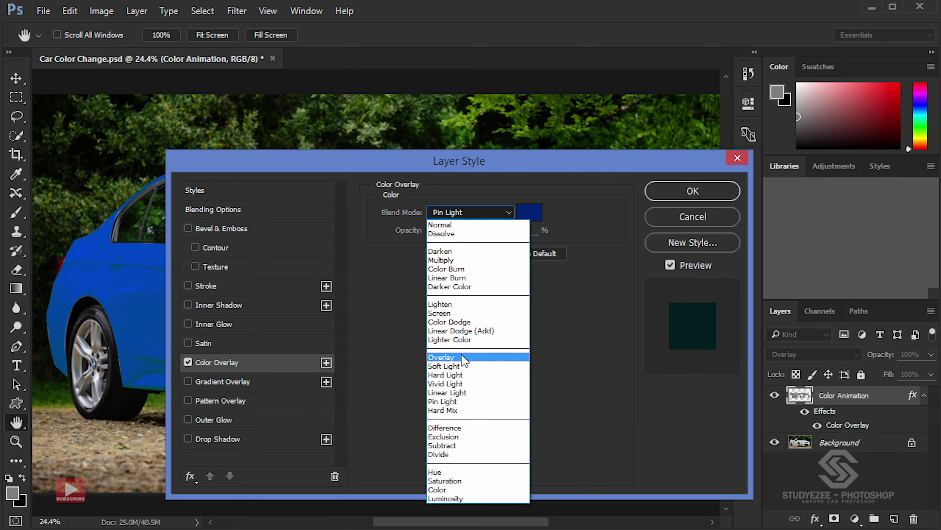
{"action": "left_click", "coordinate": [463, 357]}
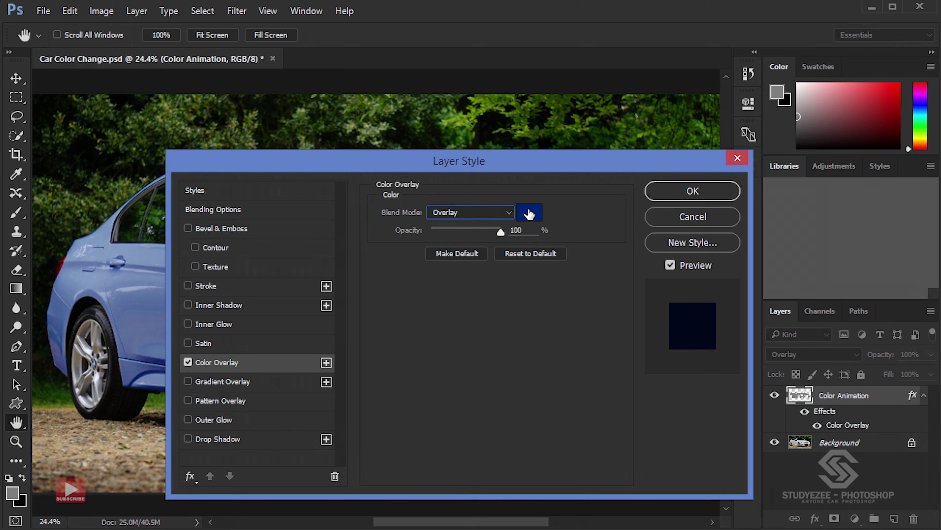
{"action": "mouse_move", "coordinate": [550, 164]}
{"action": "left_mouse_down"}
{"action": "mouse_move", "coordinate": [606, 402]}
{"action": "mouse_move", "coordinate": [596, 207]}
{"action": "left_mouse_up"}
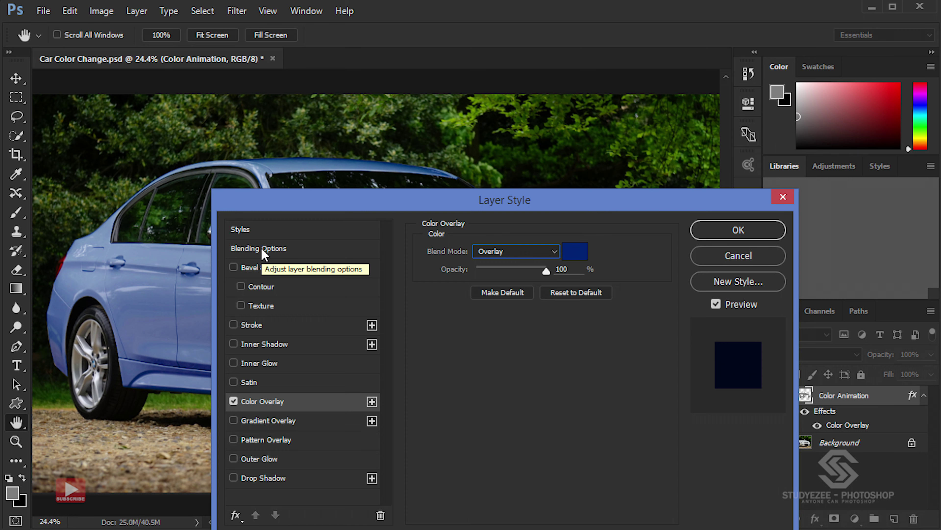
Step: Set the layer's Fill Opacity to 0% in Blending Options and confirm
{"action": "left_click", "coordinate": [264, 254]}
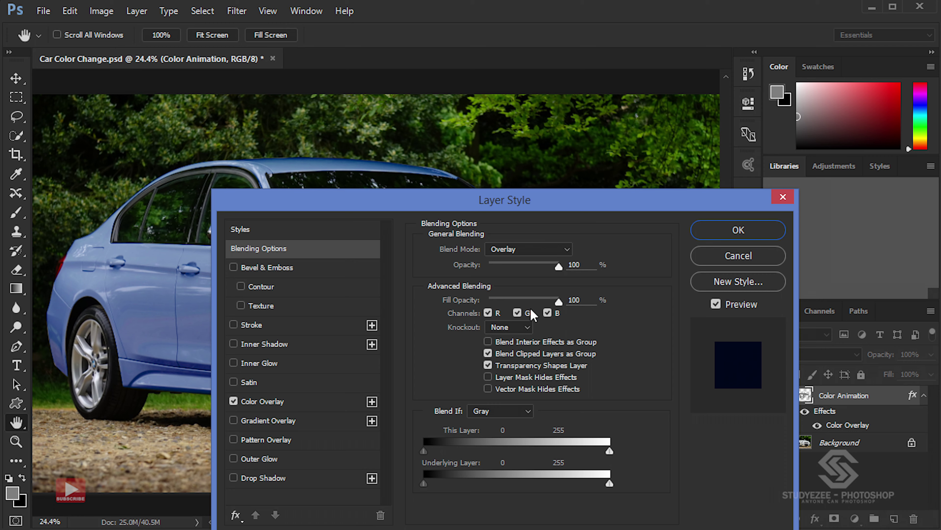
{"action": "left_click_drag", "start_coordinate": [559, 301], "coordinate": [482, 309]}
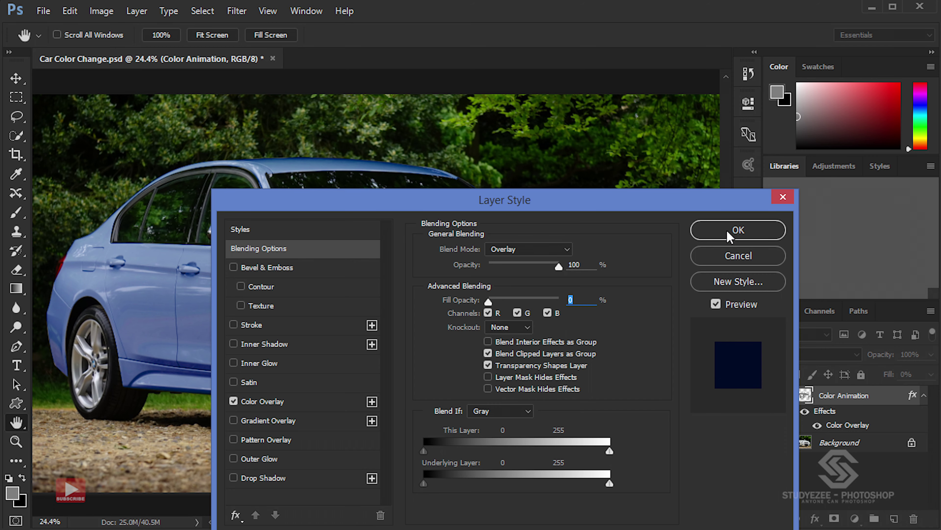
{"action": "left_click", "coordinate": [730, 237]}
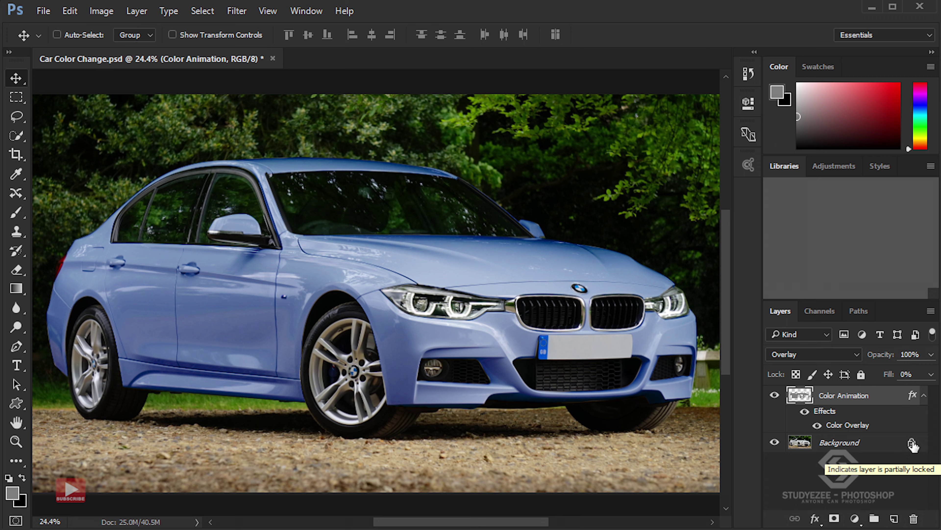
Step: Unlock the Background layer, rename it 'Car', and reselect Color Animation
{"action": "left_click", "coordinate": [912, 444]}
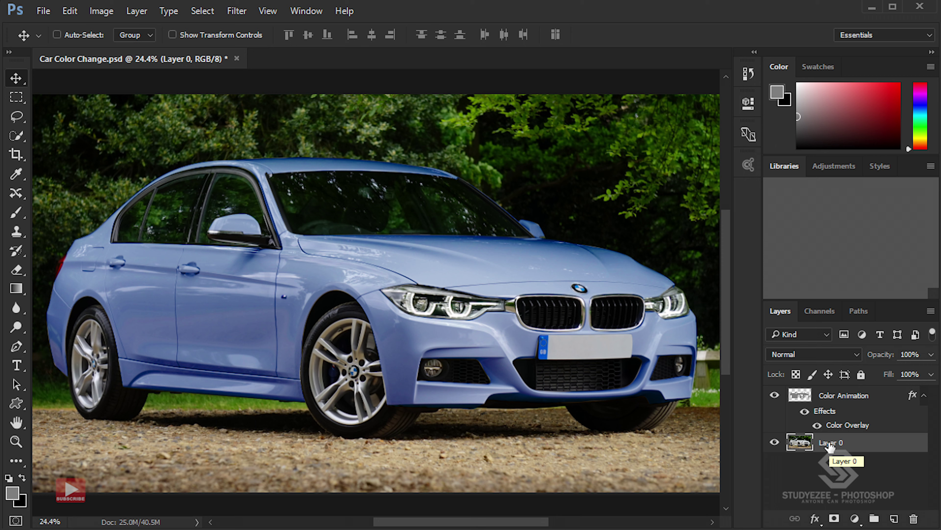
{"action": "double_click", "coordinate": [830, 444]}
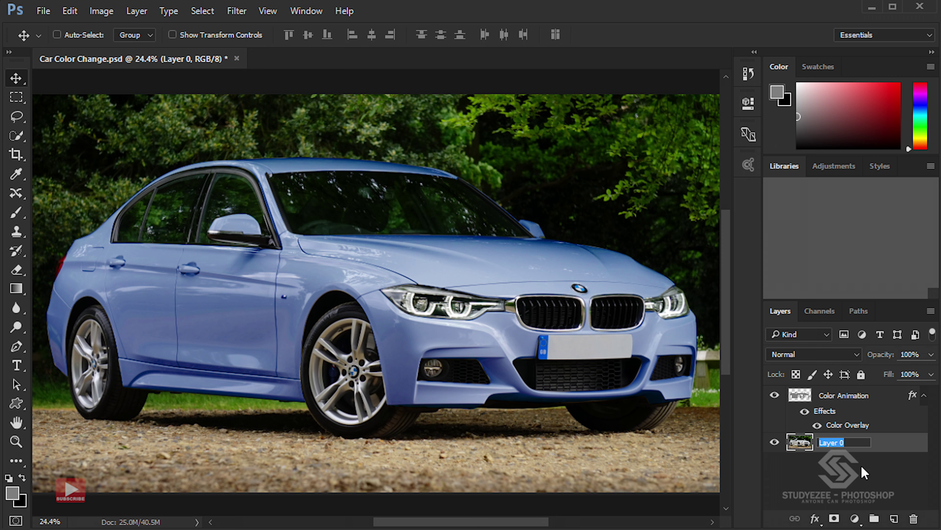
{"action": "type", "text": "Car"}
{"action": "key", "text": "Return"}
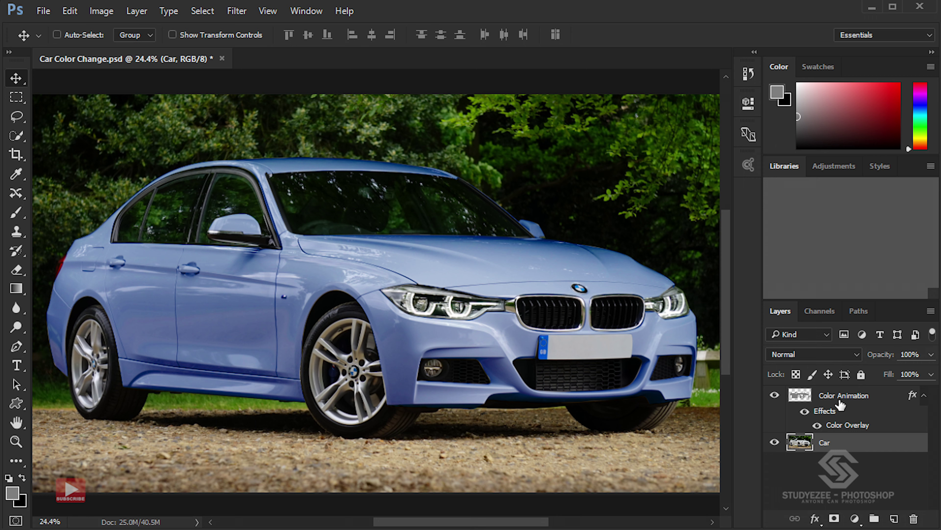
{"action": "left_click", "coordinate": [843, 405]}
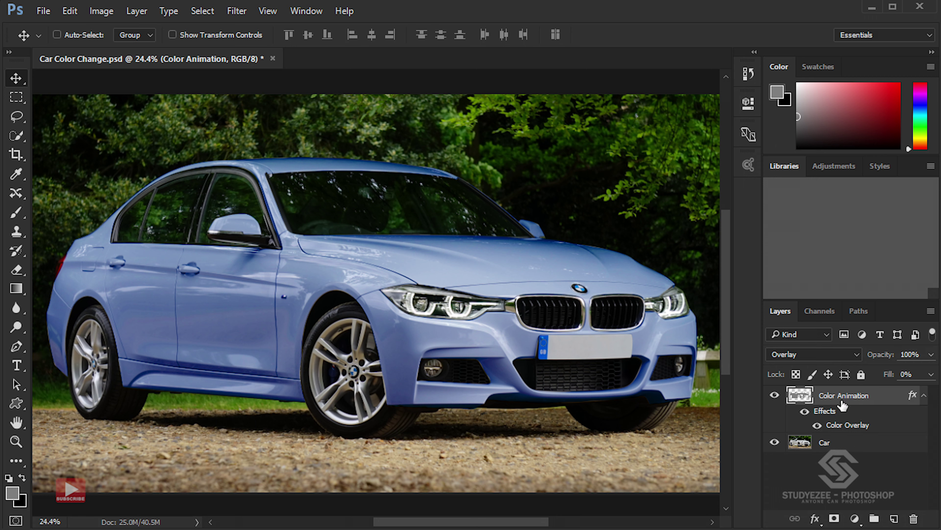
Step: Show the Timeline panel from the Window menu
{"action": "left_click", "coordinate": [306, 11]}
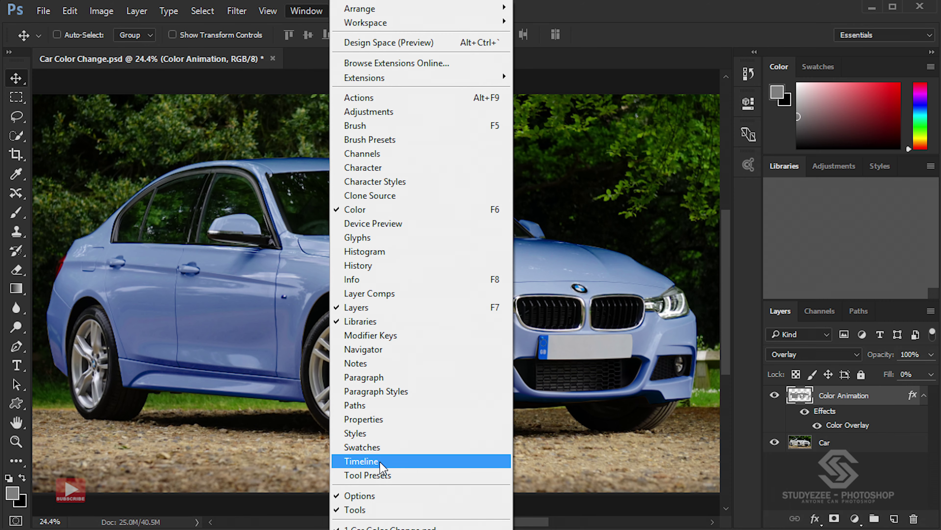
{"action": "left_click", "coordinate": [381, 462]}
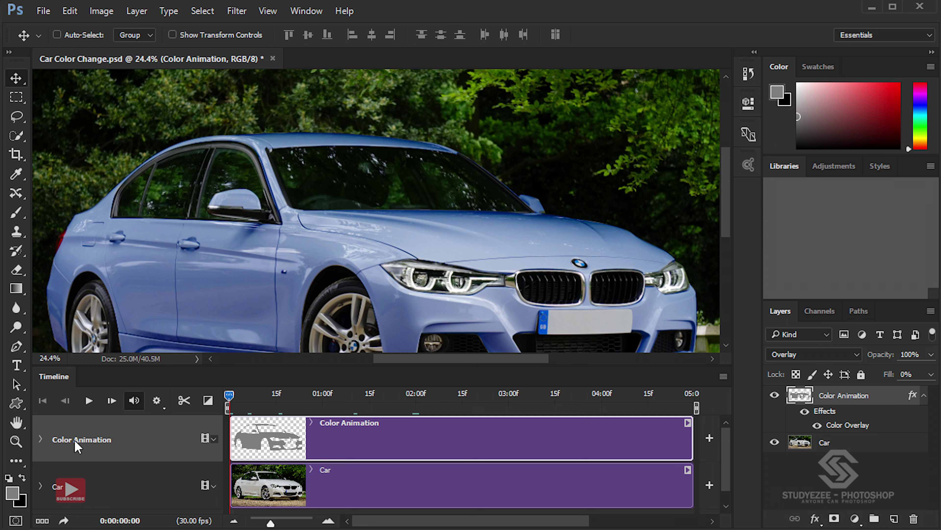
Step: Set a Style keyframe at 0:00 on the Color Animation track and move the playhead to 2:00
{"action": "left_click", "coordinate": [41, 440]}
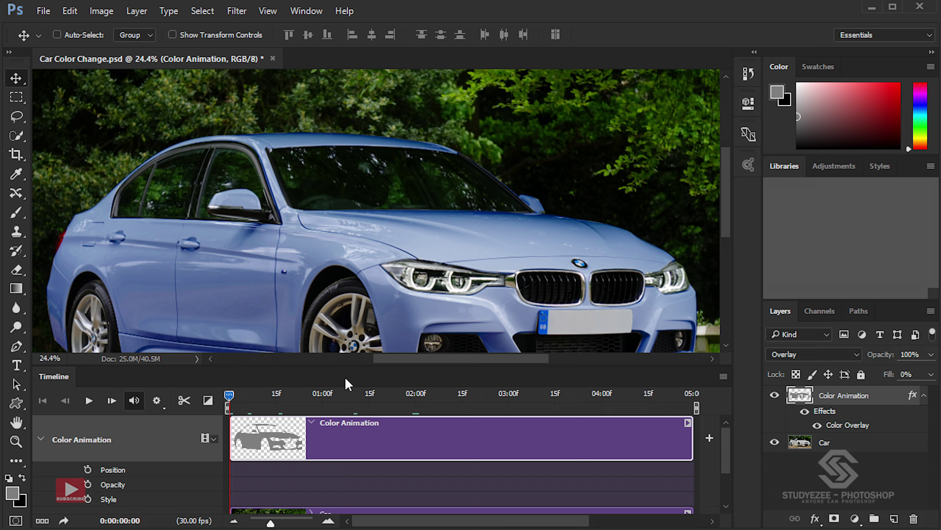
{"action": "left_click_drag", "start_coordinate": [347, 366], "coordinate": [346, 324]}
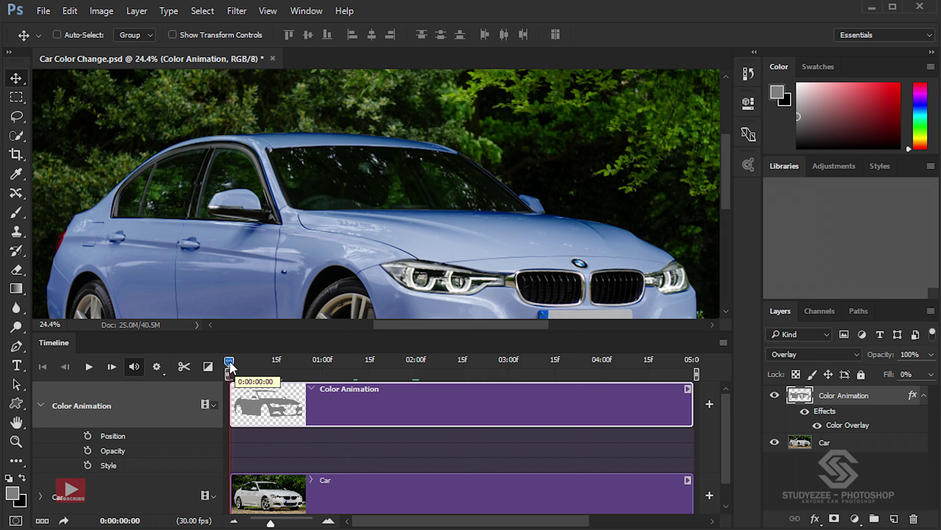
{"action": "left_click", "coordinate": [87, 465]}
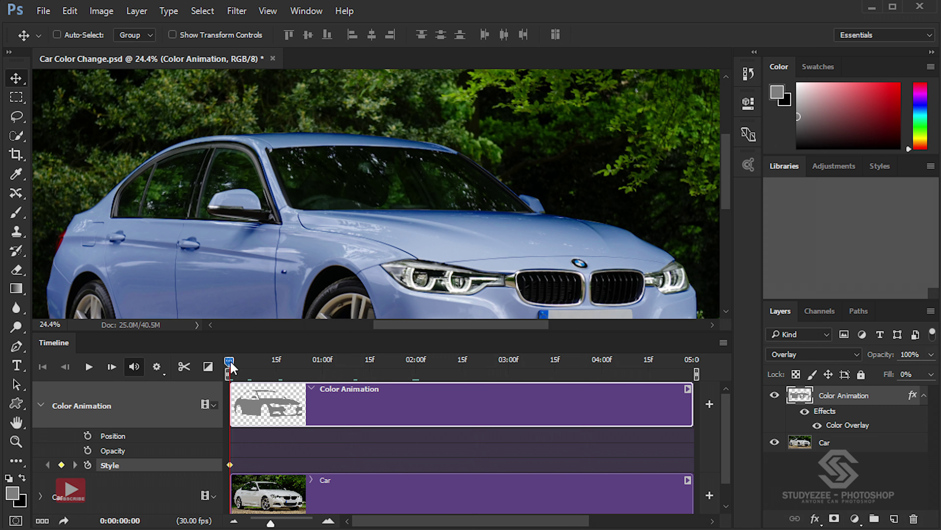
{"action": "mouse_move", "coordinate": [231, 363]}
{"action": "left_mouse_down"}
{"action": "mouse_move", "coordinate": [326, 363]}
{"action": "mouse_move", "coordinate": [416, 378]}
{"action": "left_mouse_up"}
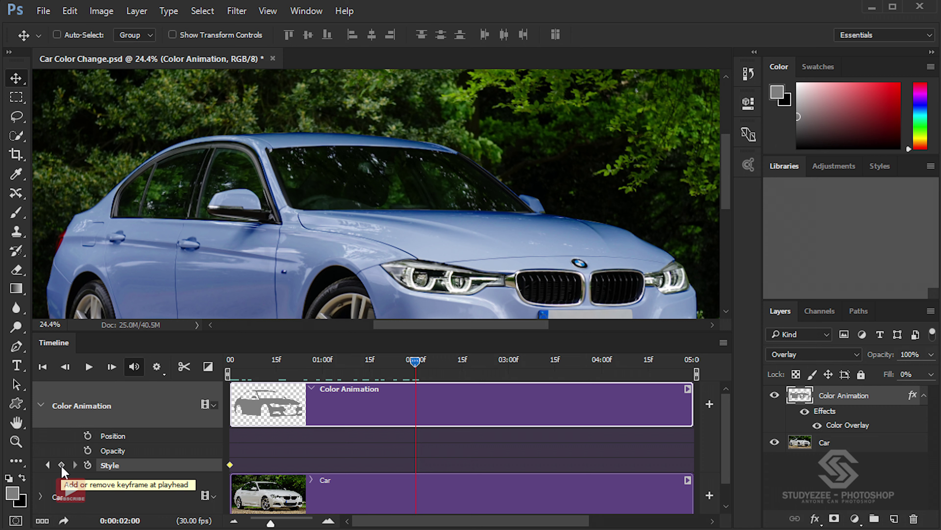
Step: Add a second Style keyframe at 2:00 and move the playhead just past it
{"action": "left_click", "coordinate": [61, 465]}
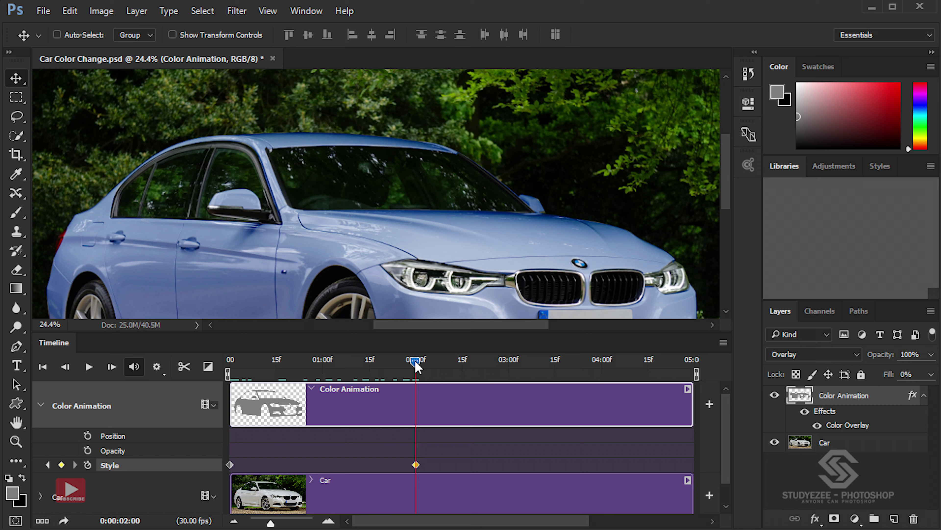
{"action": "left_click_drag", "start_coordinate": [417, 365], "coordinate": [446, 364]}
Step: Change the Color Overlay colour to tan (754200), recording a Style keyframe at 2:10
{"action": "double_click", "coordinate": [852, 425]}
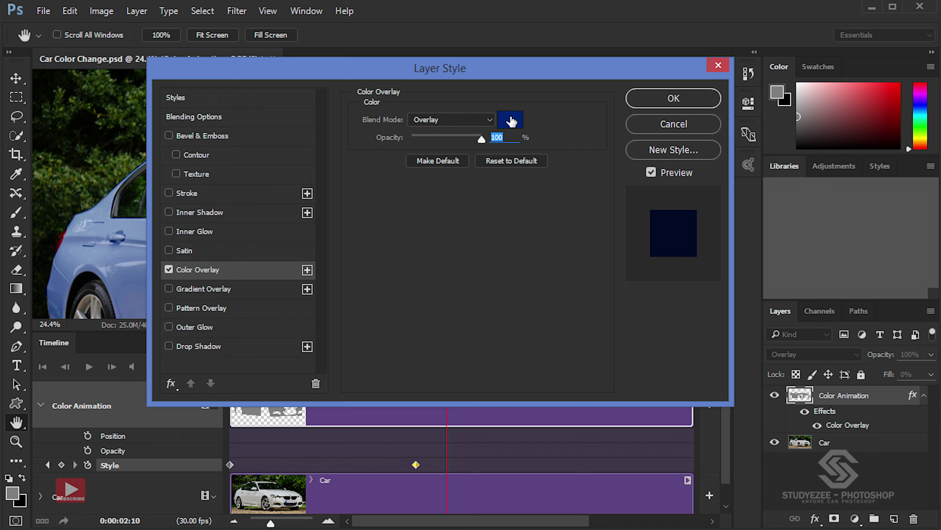
{"action": "left_click", "coordinate": [512, 122]}
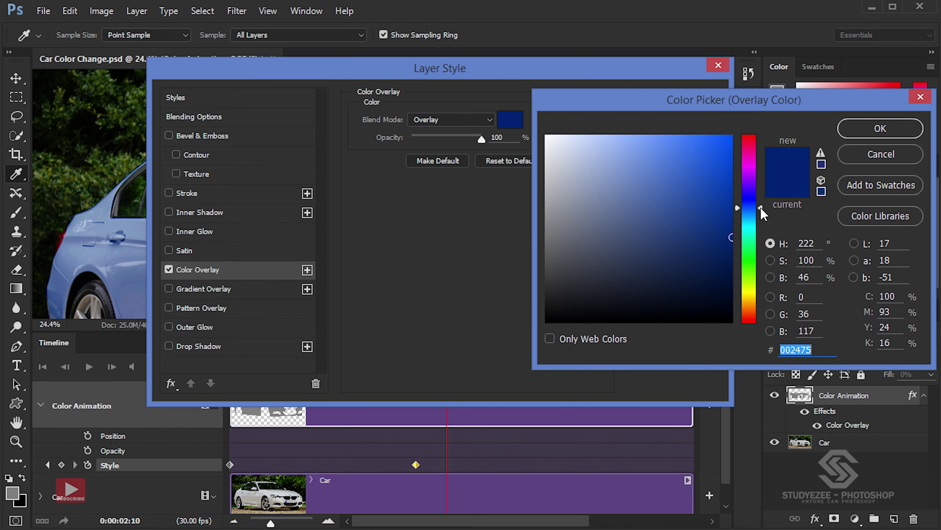
{"action": "left_click_drag", "start_coordinate": [761, 206], "coordinate": [758, 309]}
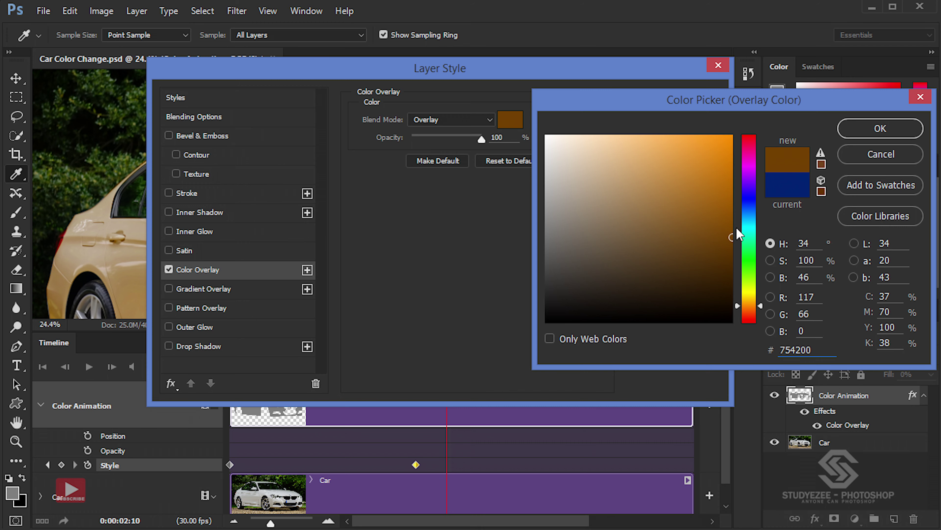
{"action": "left_click", "coordinate": [866, 129]}
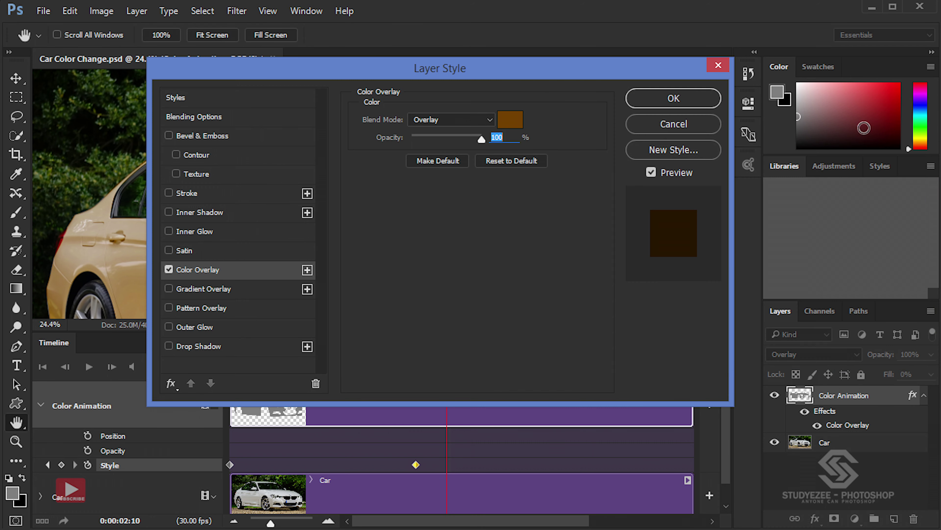
{"action": "left_click", "coordinate": [670, 99]}
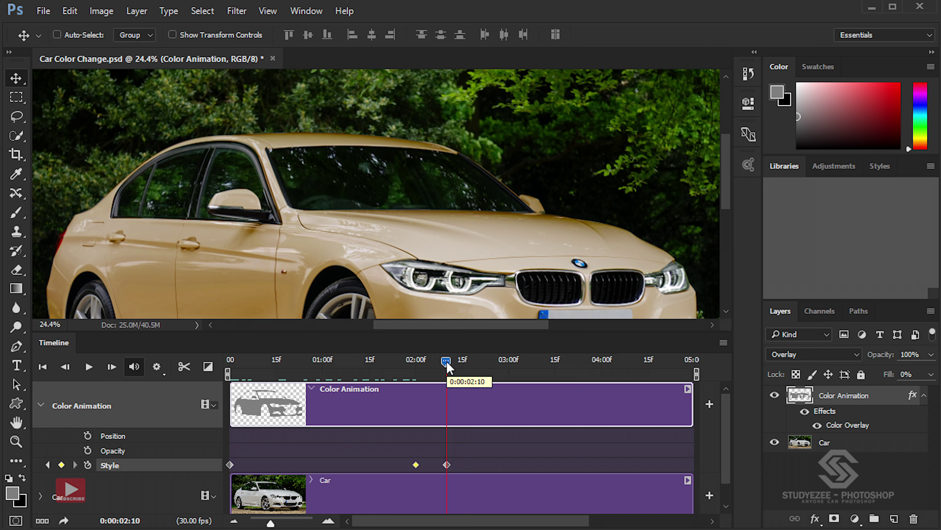
Step: Add a Style keyframe at 4:00 keeping the tan colour, then move the playhead to 4:10
{"action": "left_click_drag", "start_coordinate": [447, 362], "coordinate": [600, 361]}
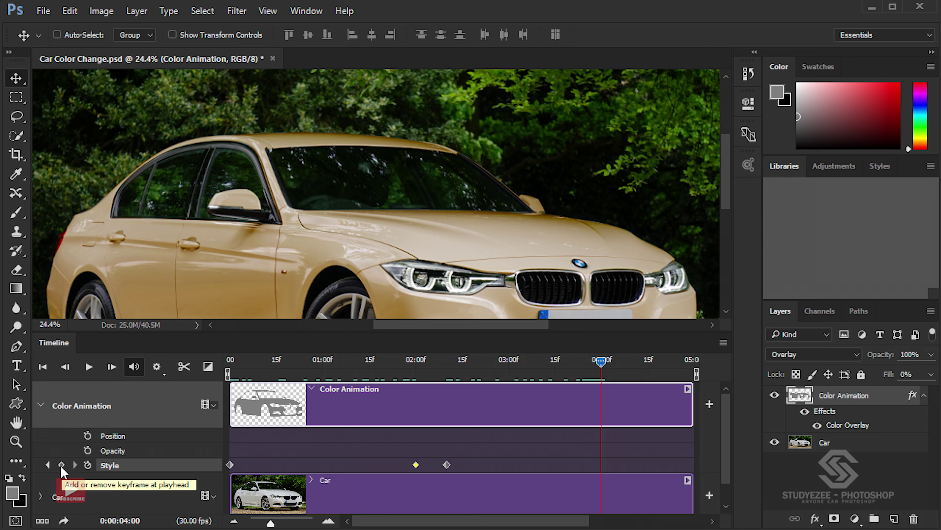
{"action": "left_click", "coordinate": [61, 466]}
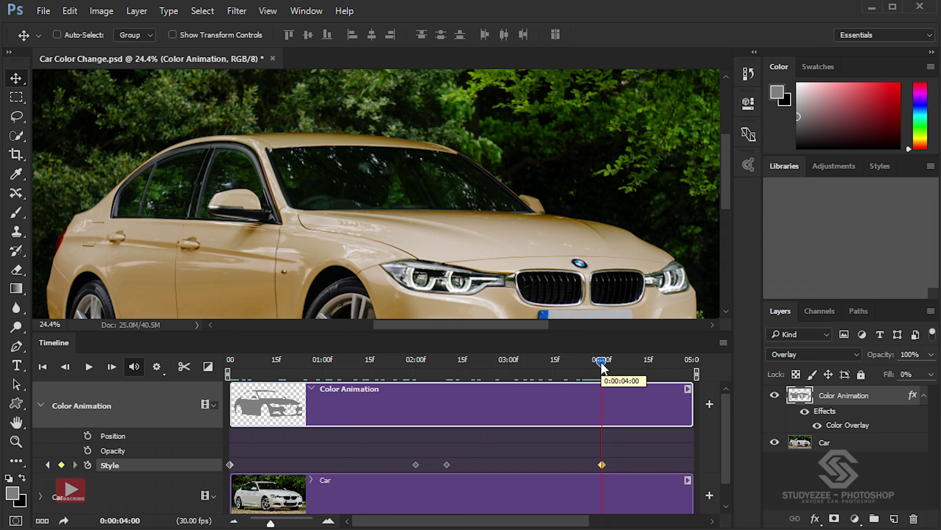
{"action": "left_click_drag", "start_coordinate": [601, 367], "coordinate": [633, 368]}
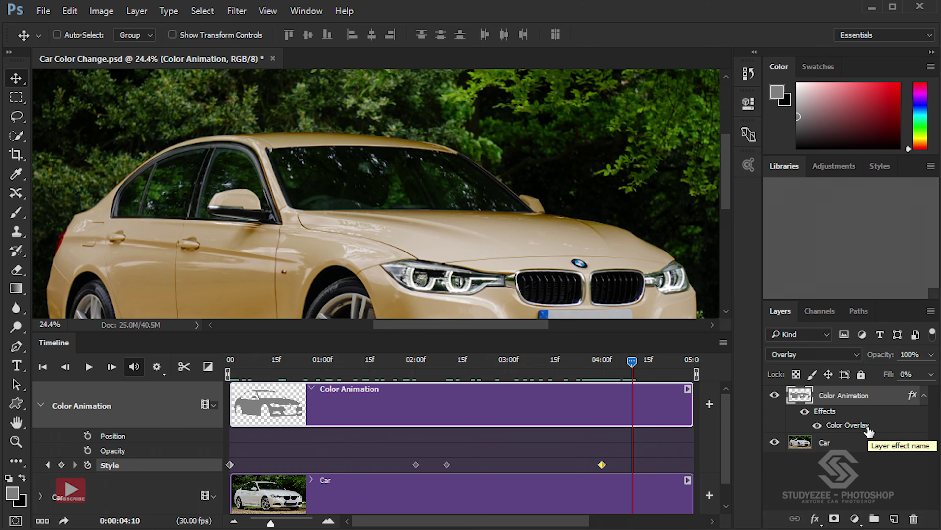
Step: Change the Color Overlay to a dark crimson so the car turns pink at 4:10
{"action": "double_click", "coordinate": [849, 424]}
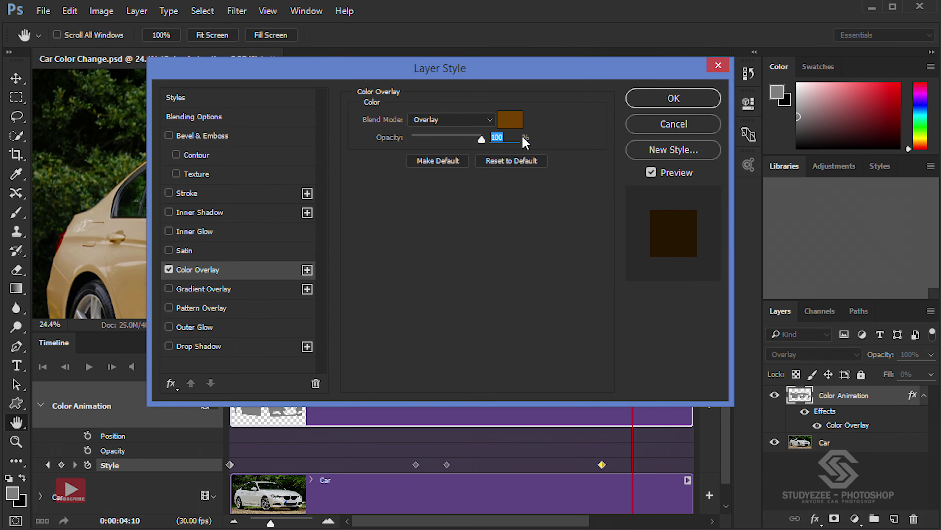
{"action": "left_click_drag", "start_coordinate": [527, 77], "coordinate": [635, 277]}
{"action": "left_click", "coordinate": [618, 319]}
{"action": "left_click_drag", "start_coordinate": [745, 277], "coordinate": [748, 144]}
{"action": "left_click", "coordinate": [726, 239]}
{"action": "left_click", "coordinate": [873, 126]}
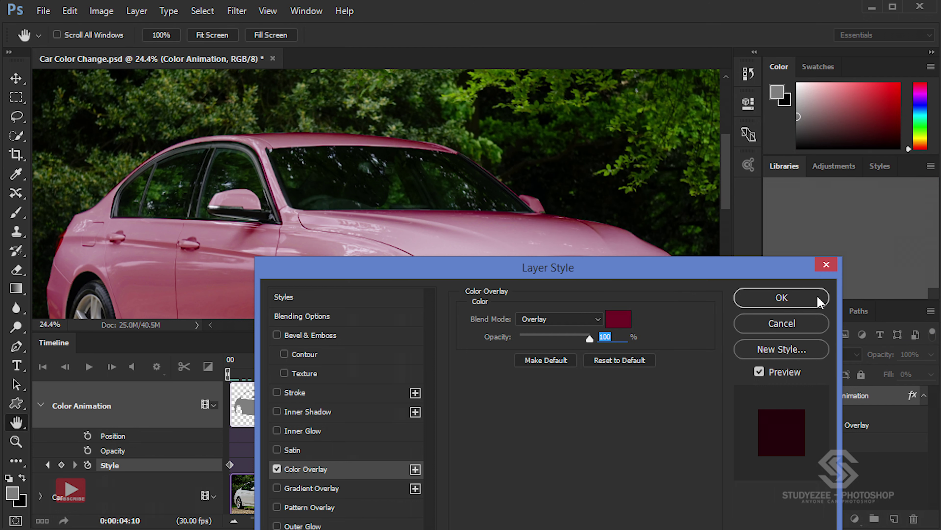
{"action": "left_click", "coordinate": [815, 301]}
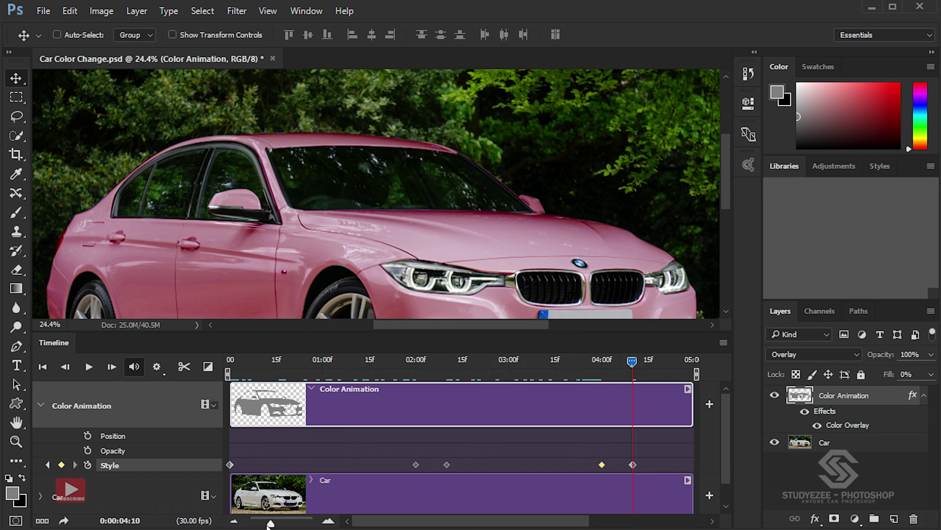
Step: Zoom the timeline out and stretch the Color Animation and Car clips to 6:00
{"action": "left_click_drag", "start_coordinate": [270, 523], "coordinate": [265, 523]}
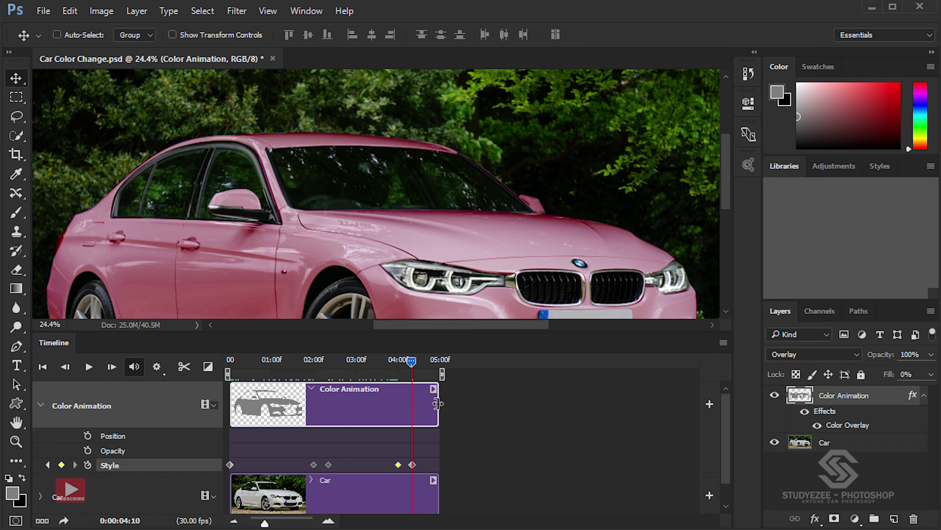
{"action": "left_click_drag", "start_coordinate": [437, 403], "coordinate": [456, 404]}
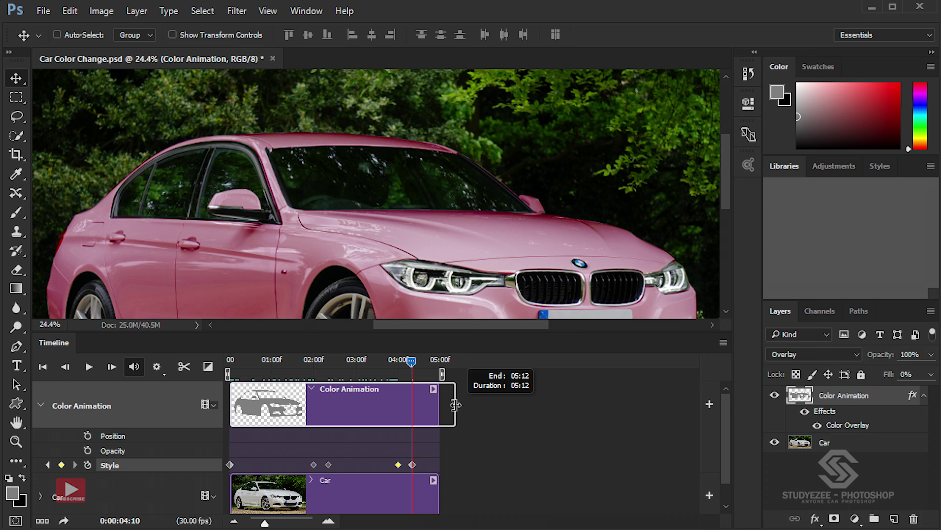
{"action": "left_click_drag", "start_coordinate": [455, 405], "coordinate": [480, 409]}
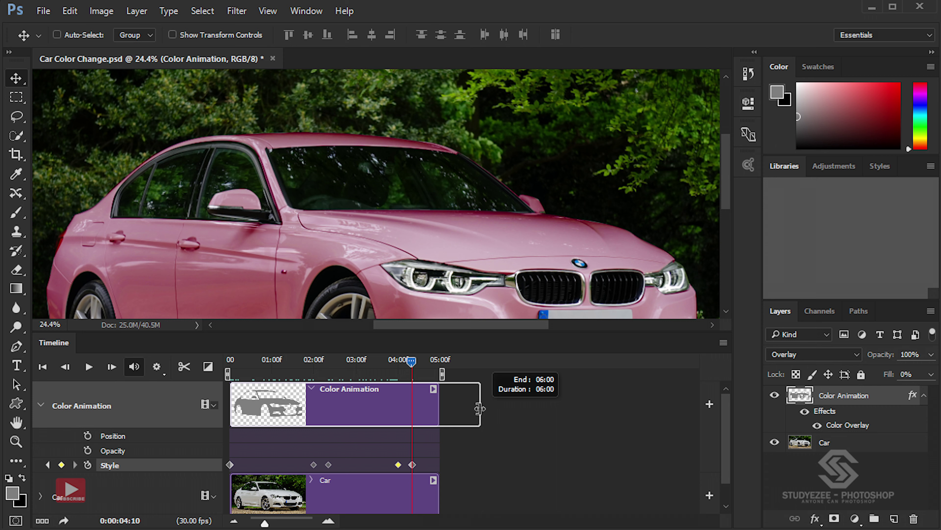
{"action": "left_click_drag", "start_coordinate": [479, 408], "coordinate": [479, 408]}
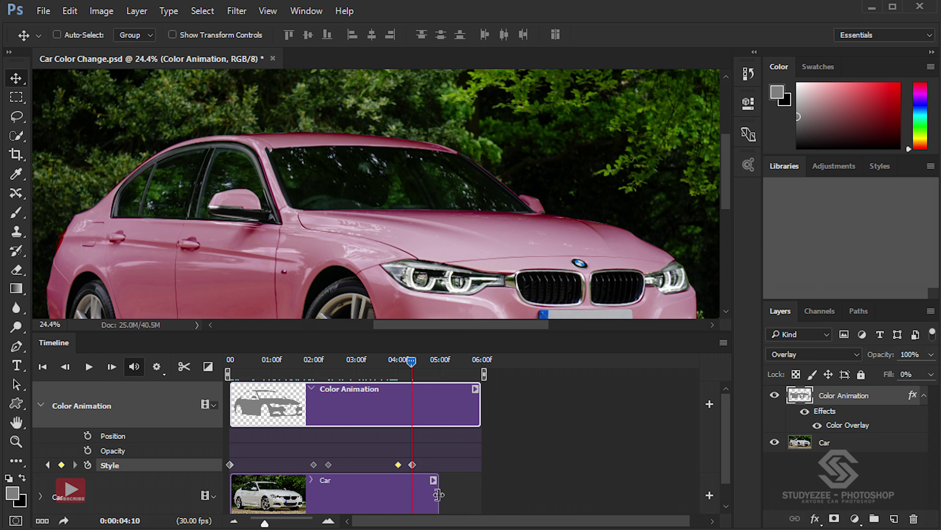
{"action": "left_click_drag", "start_coordinate": [438, 494], "coordinate": [473, 499]}
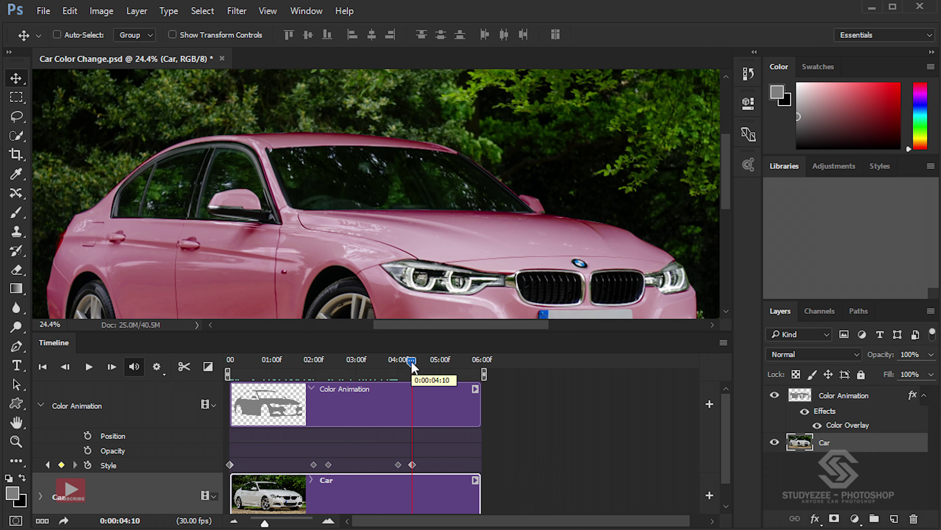
Step: Add a Style keyframe at 5:28, extend both clips to about 6:10, and move to 6:09
{"action": "left_click_drag", "start_coordinate": [413, 367], "coordinate": [482, 386]}
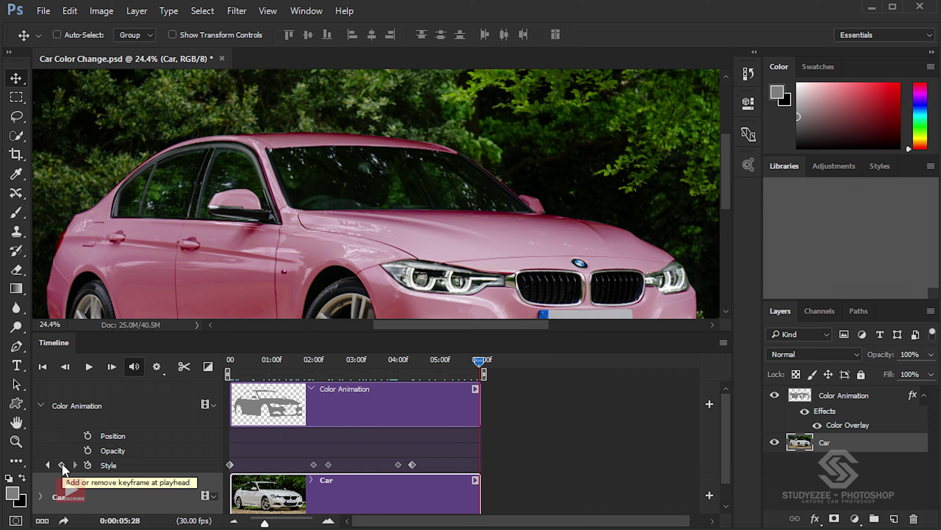
{"action": "left_click", "coordinate": [61, 464]}
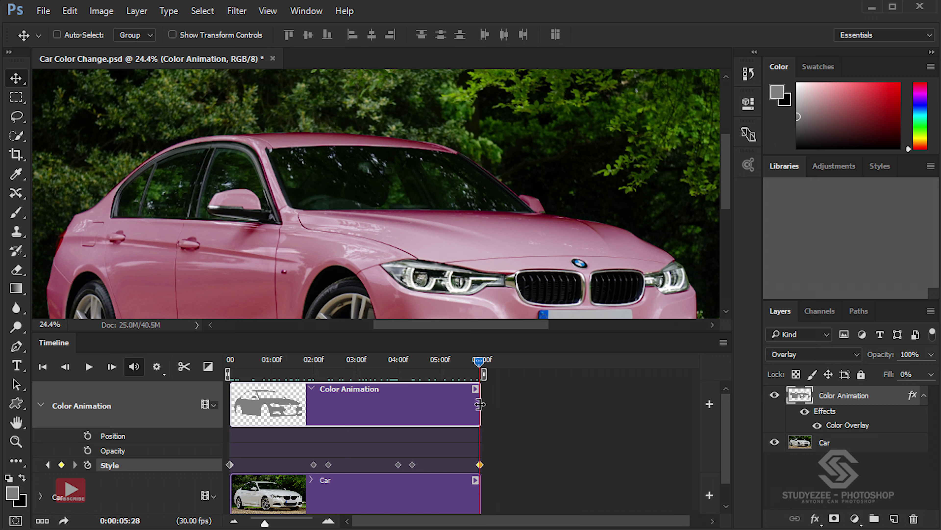
{"action": "left_click_drag", "start_coordinate": [479, 404], "coordinate": [491, 406]}
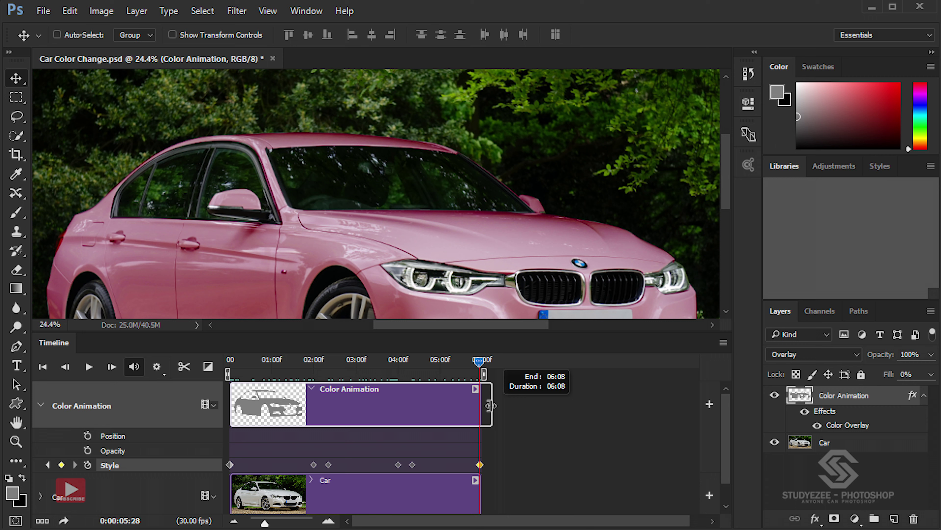
{"action": "left_click_drag", "start_coordinate": [491, 405], "coordinate": [494, 405]}
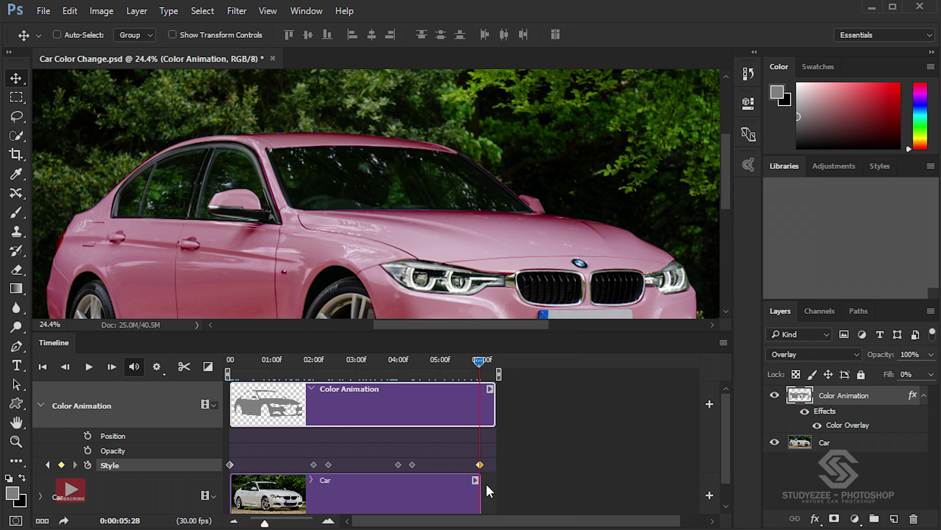
{"action": "left_click_drag", "start_coordinate": [480, 497], "coordinate": [495, 497]}
{"action": "left_click", "coordinate": [488, 363]}
{"action": "left_click_drag", "start_coordinate": [490, 364], "coordinate": [495, 365]}
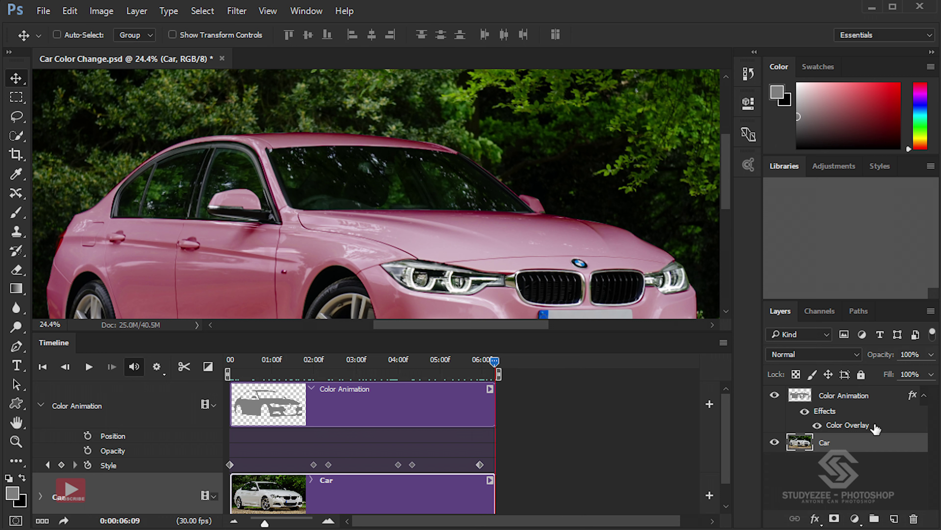
Step: Set the final Color Overlay colour to green and collapse the Color Animation track
{"action": "double_click", "coordinate": [880, 426]}
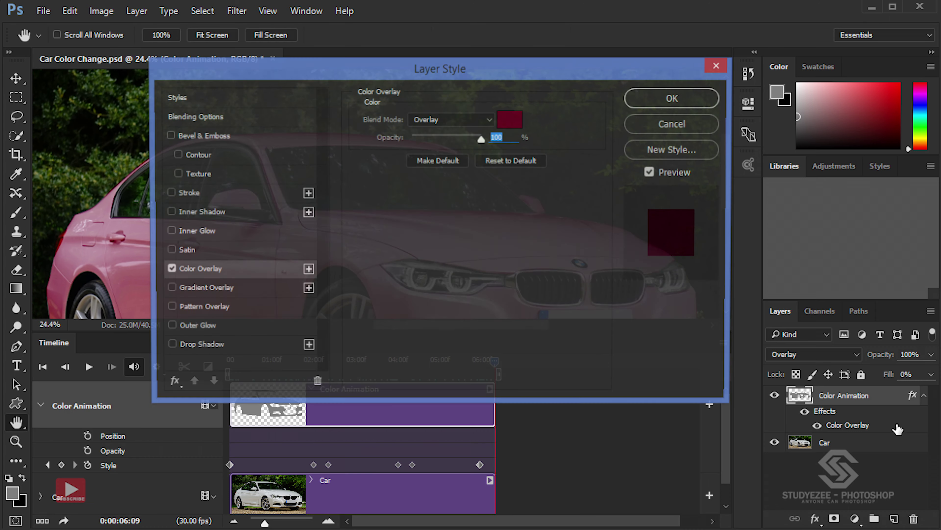
{"action": "left_click_drag", "start_coordinate": [560, 100], "coordinate": [711, 311]}
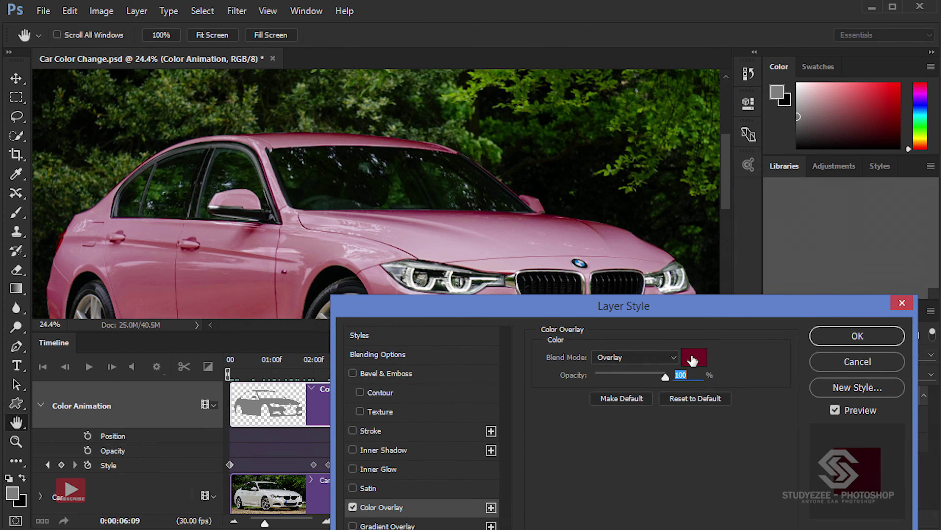
{"action": "left_click", "coordinate": [695, 356]}
{"action": "left_click", "coordinate": [751, 267]}
{"action": "left_click", "coordinate": [880, 128]}
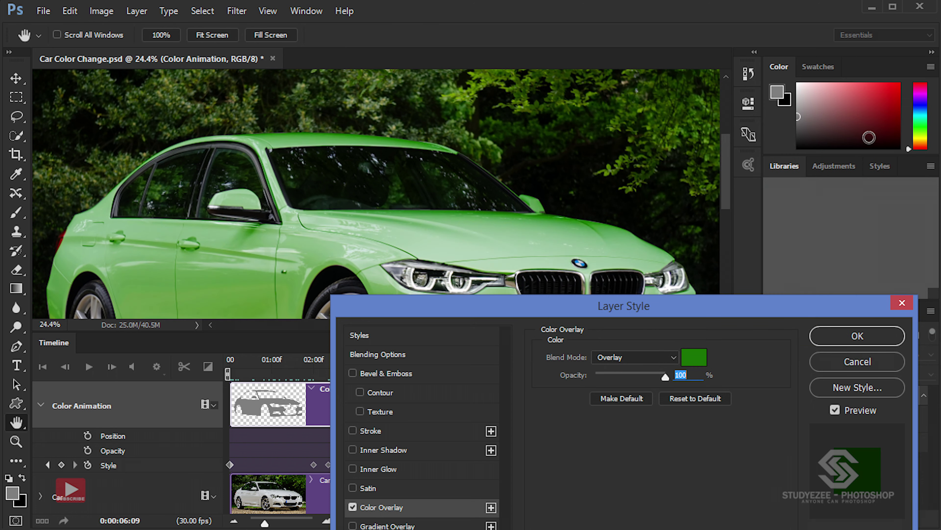
{"action": "left_click", "coordinate": [864, 328]}
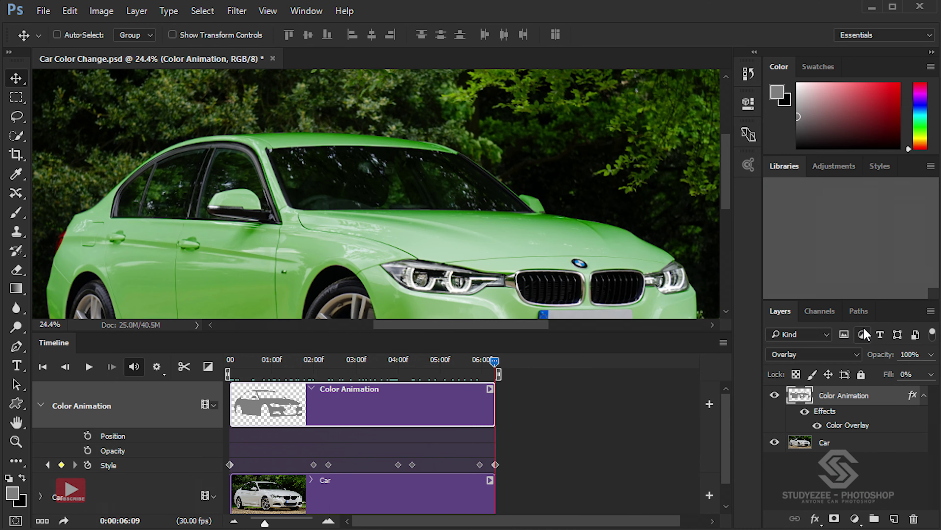
{"action": "left_click", "coordinate": [41, 405]}
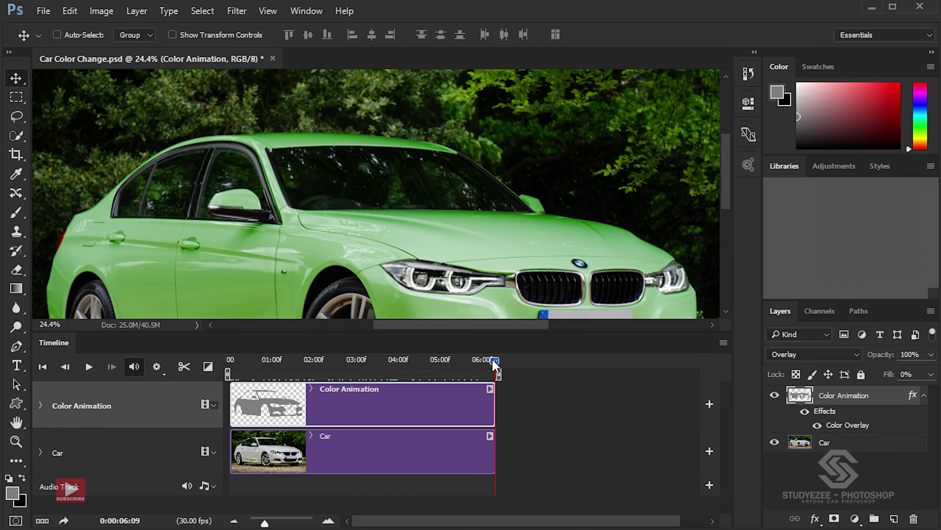
Step: Preview the colour animation, stop it at 5:13, and show the Timeline panel's options menu
{"action": "left_click", "coordinate": [89, 367]}
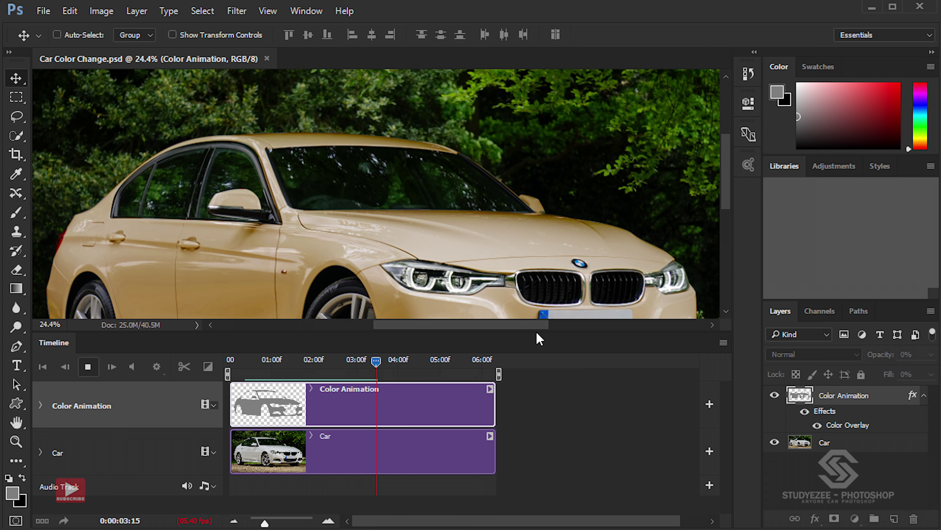
{"action": "key", "text": "space"}
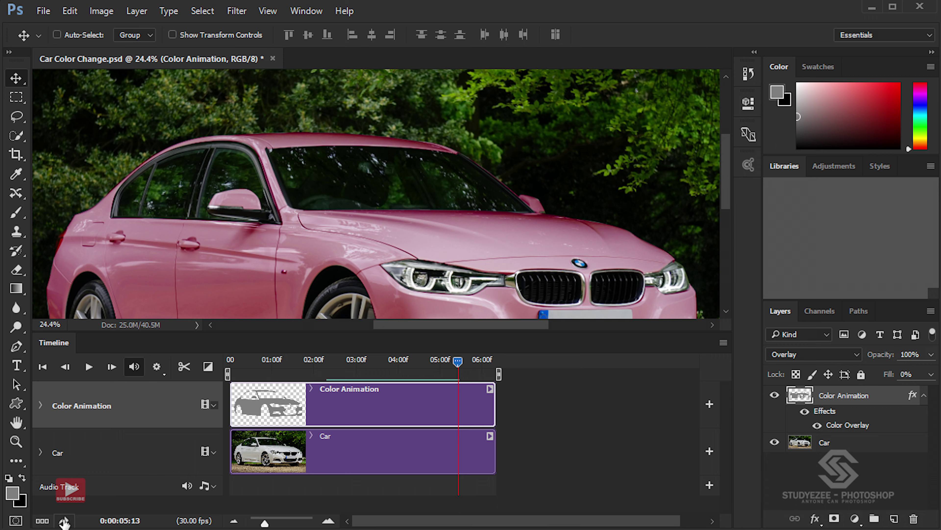
{"action": "left_click", "coordinate": [719, 342]}
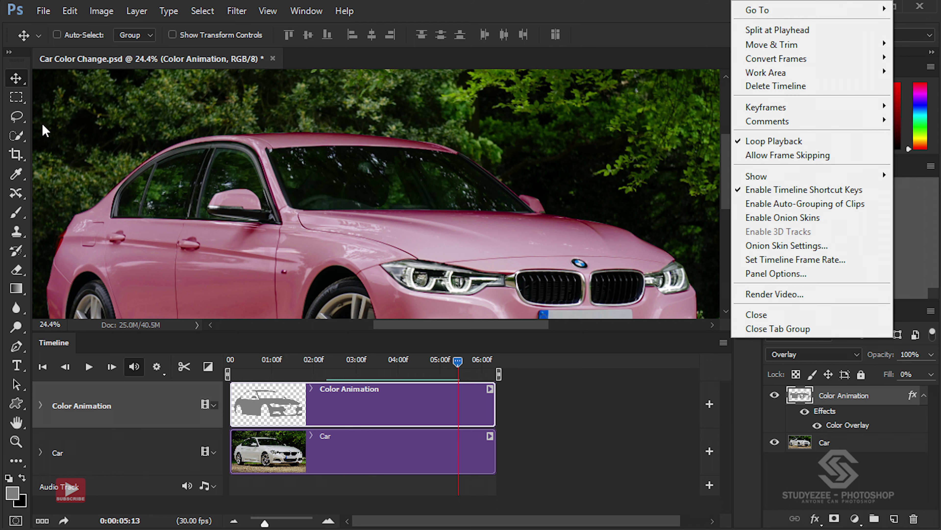
Step: Dismiss the timeline options menu and start the Render Video command from File > Export
{"action": "left_click", "coordinate": [385, 19]}
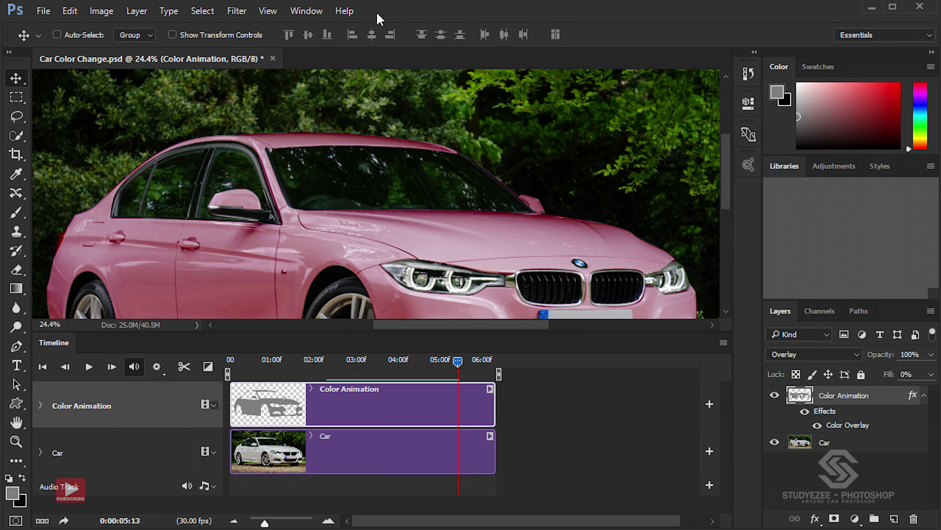
{"action": "left_click", "coordinate": [41, 11]}
{"action": "mouse_move", "coordinate": [58, 222]}
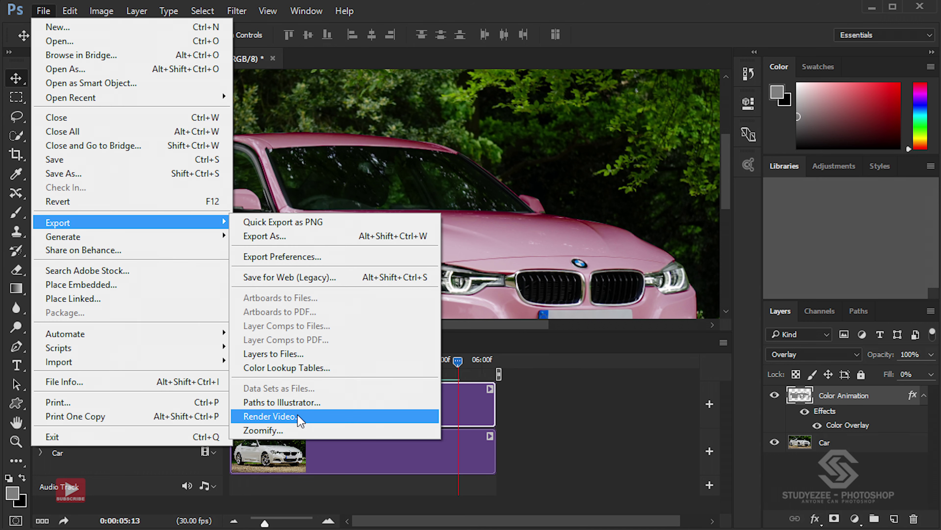
{"action": "left_click", "coordinate": [298, 416]}
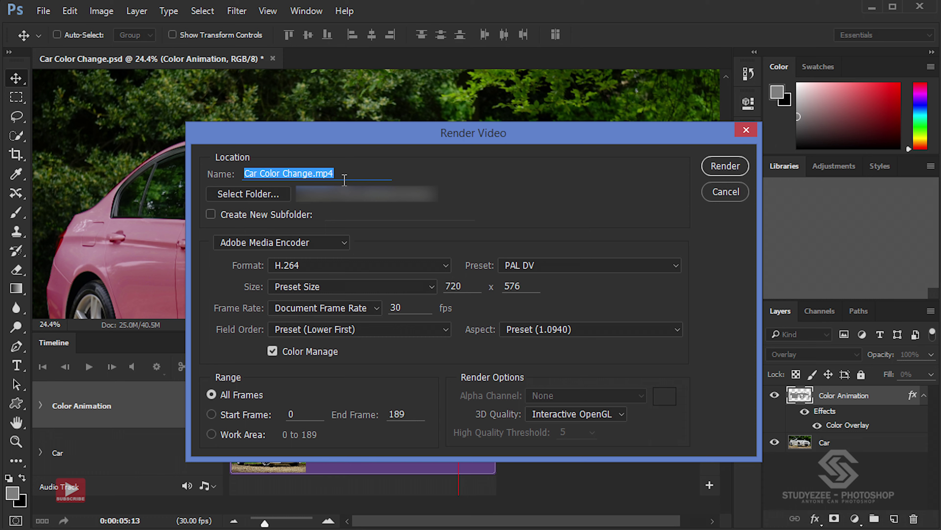
Step: Name the video 'Color Anination of My Car' and save it to the Desktop folder
{"action": "type", "text": "Color "}
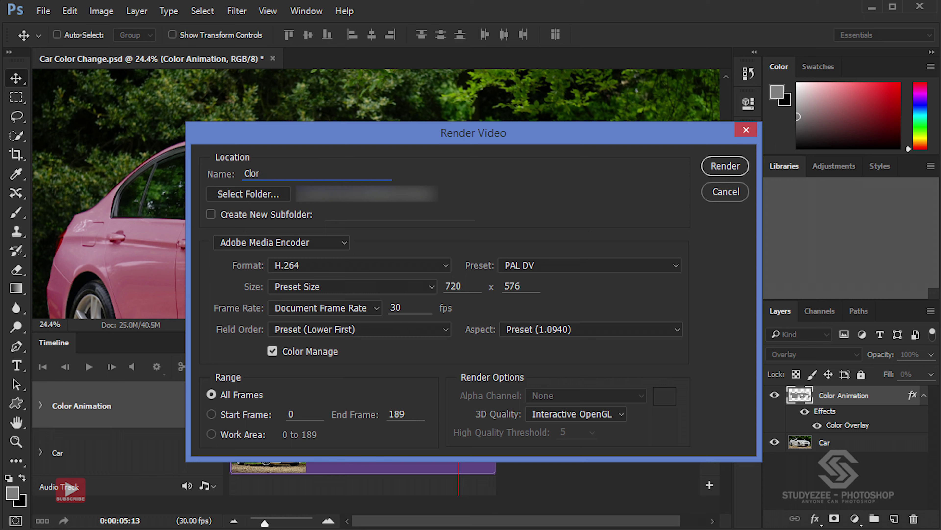
{"action": "type", "text": "Anination of My Car"}
{"action": "left_click", "coordinate": [253, 195]}
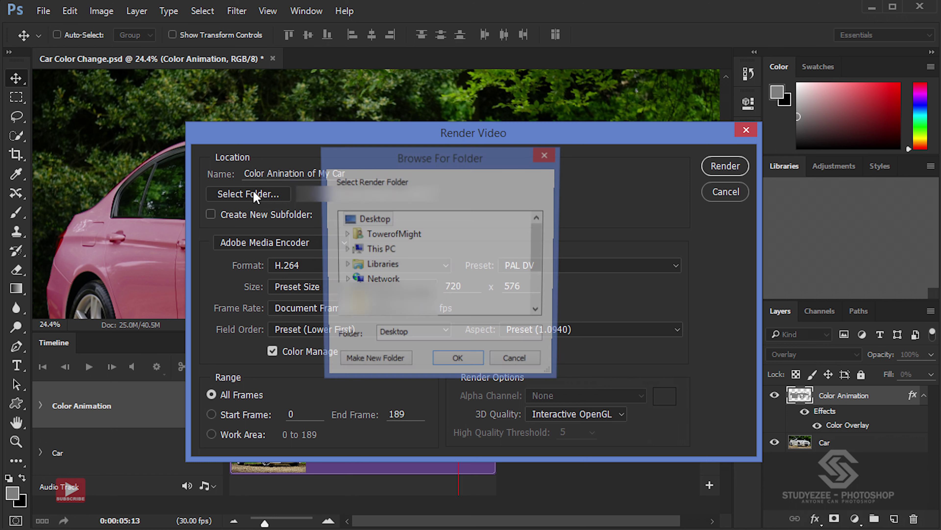
{"action": "left_click", "coordinate": [451, 364]}
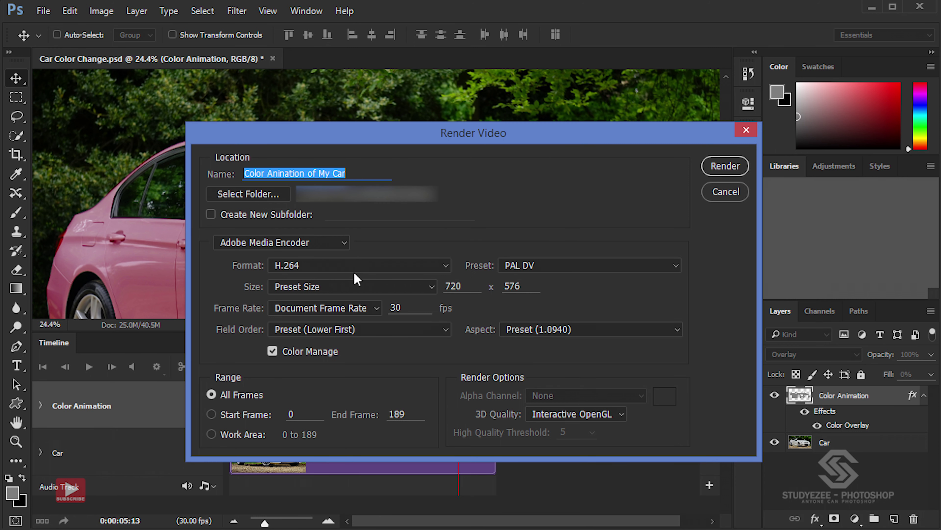
Step: Set the render format to H.264 with the PAL DV preset (720×576)
{"action": "left_click", "coordinate": [361, 269]}
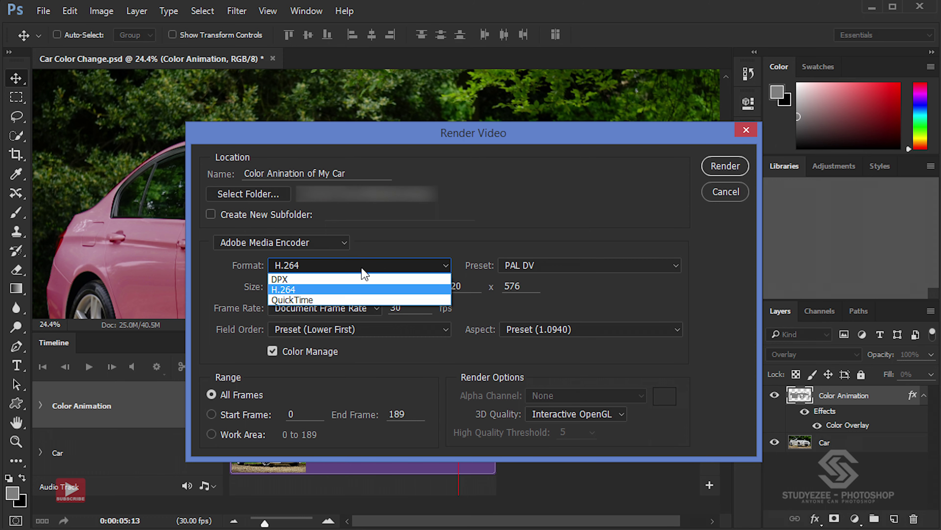
{"action": "left_click", "coordinate": [315, 290]}
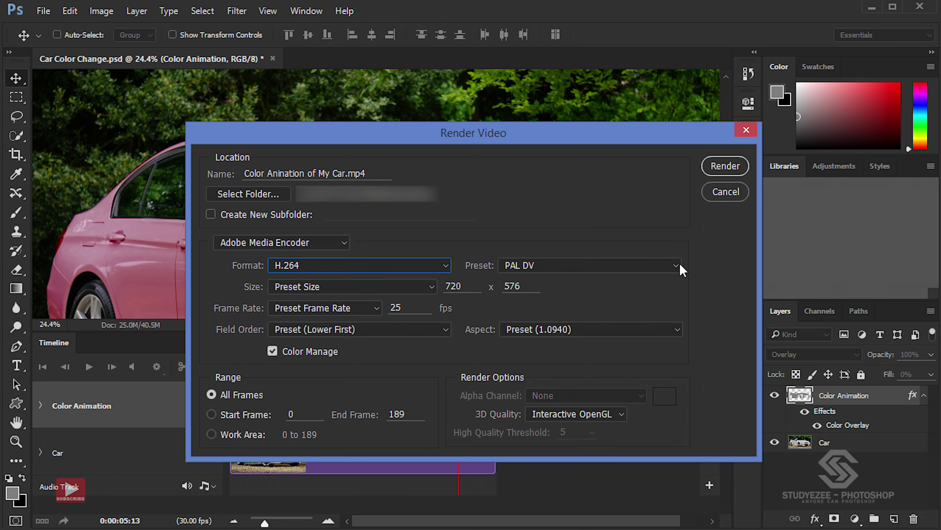
{"action": "left_click", "coordinate": [672, 265]}
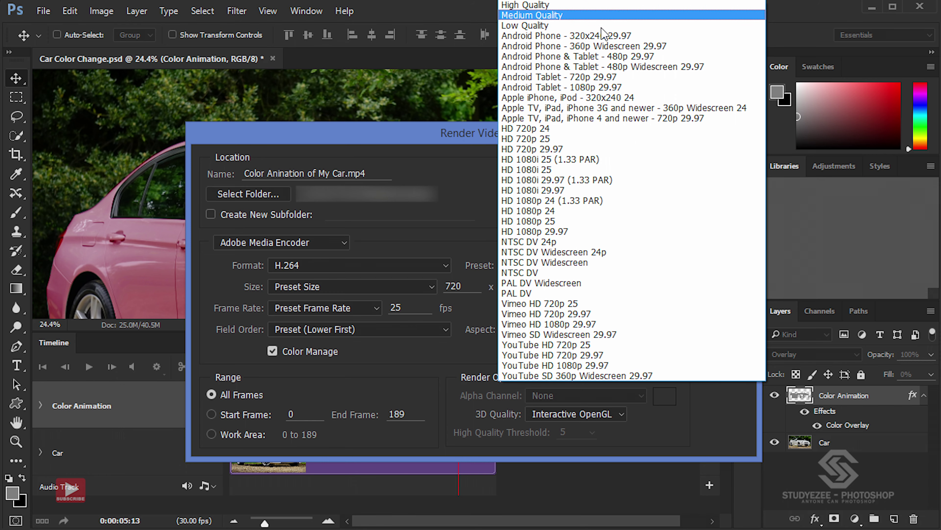
{"action": "left_click", "coordinate": [531, 293]}
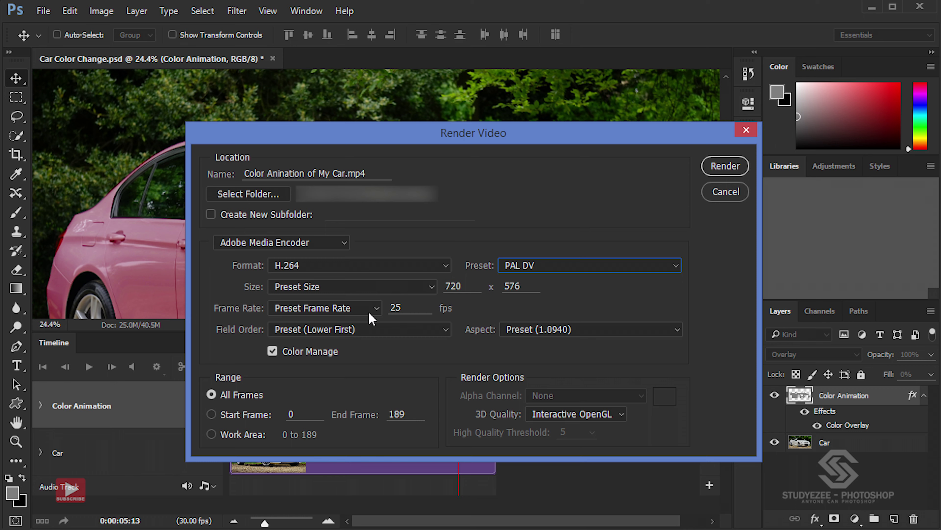
Step: Set the frame rate to 25 fps and render the animation to video
{"action": "left_click", "coordinate": [376, 309]}
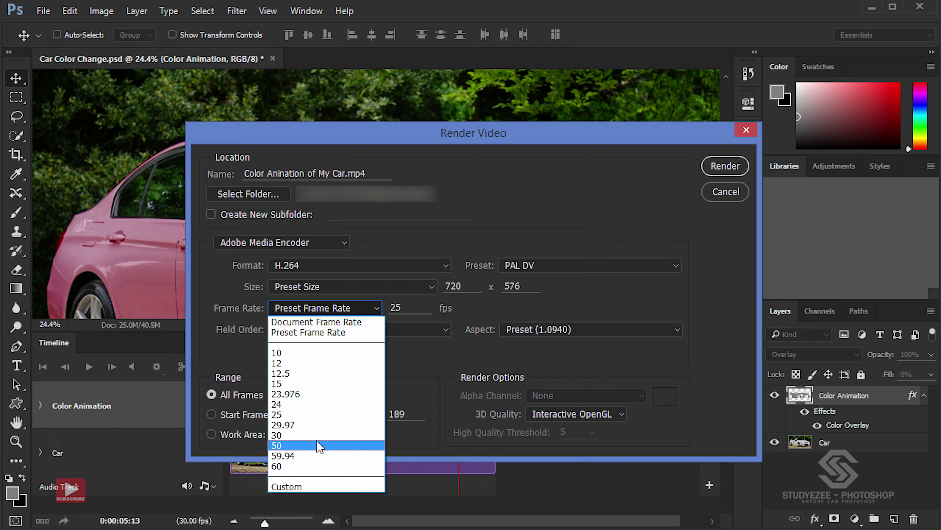
{"action": "left_click", "coordinate": [323, 437]}
{"action": "left_click", "coordinate": [381, 312]}
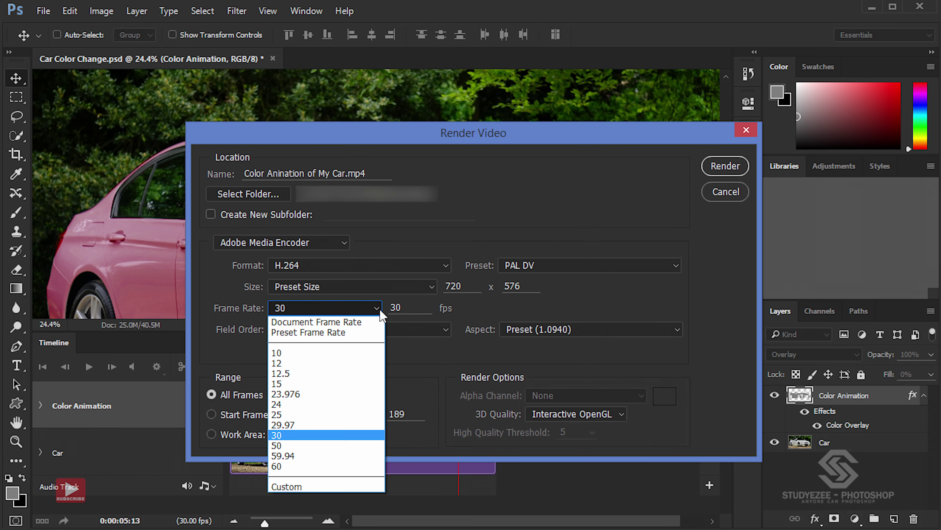
{"action": "left_click", "coordinate": [295, 415]}
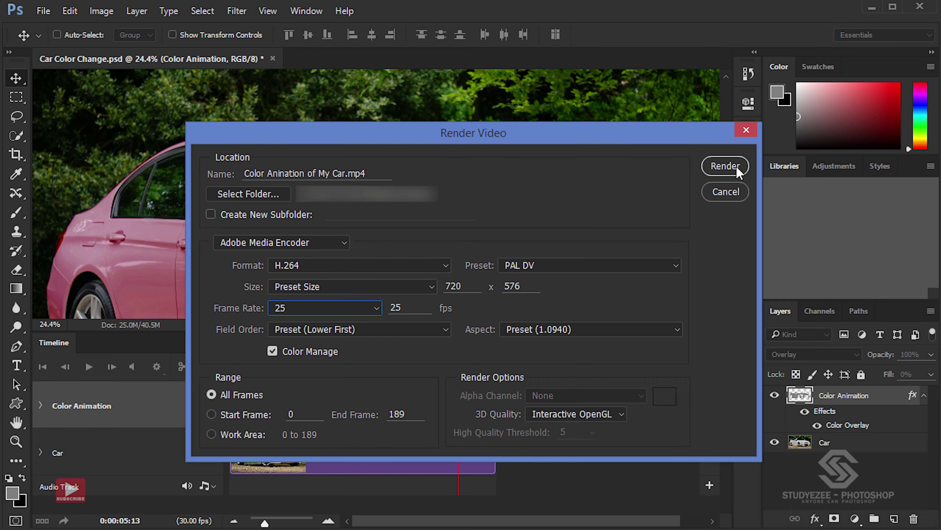
{"action": "left_click", "coordinate": [736, 167]}
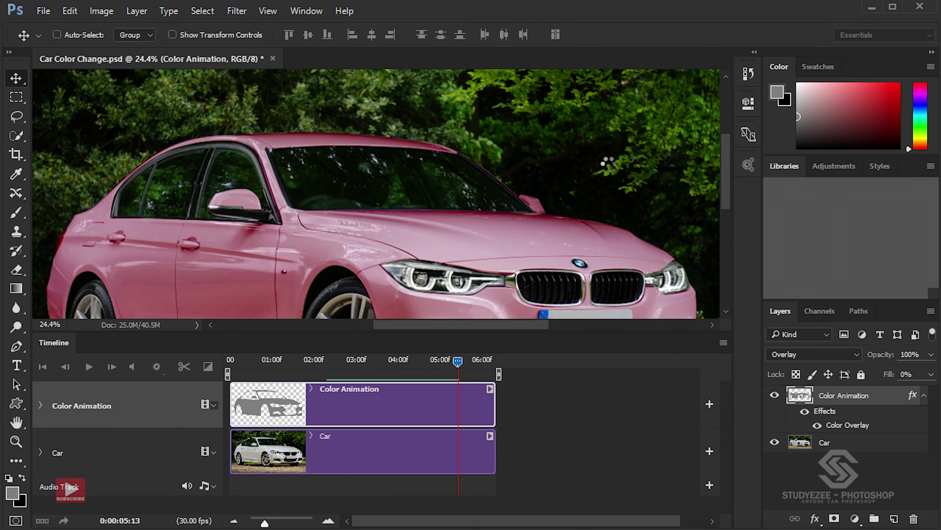